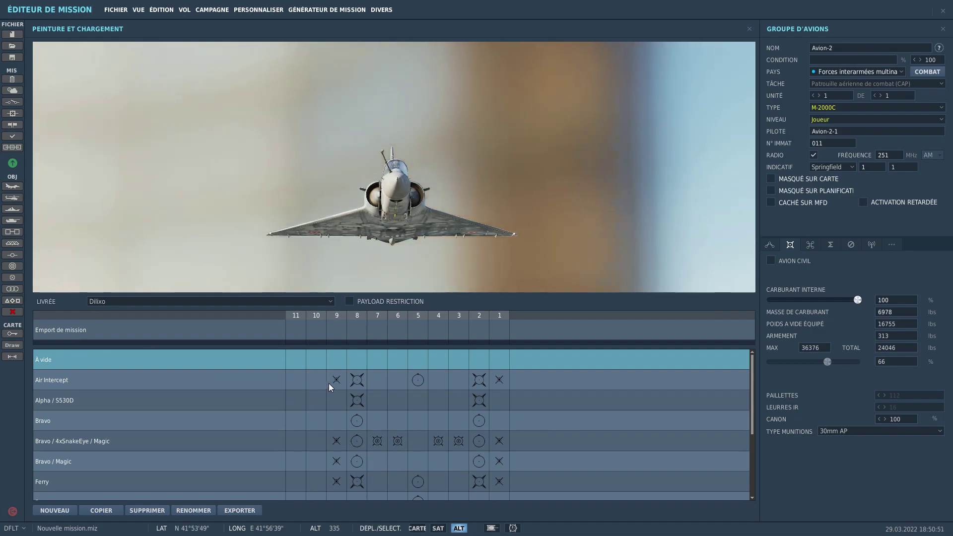
- Load an Eclair-M 6/0 pod with 48 flares on station 10 and Matra Magic II / DDM missiles on stations 9 and 1
left_click(298, 330)
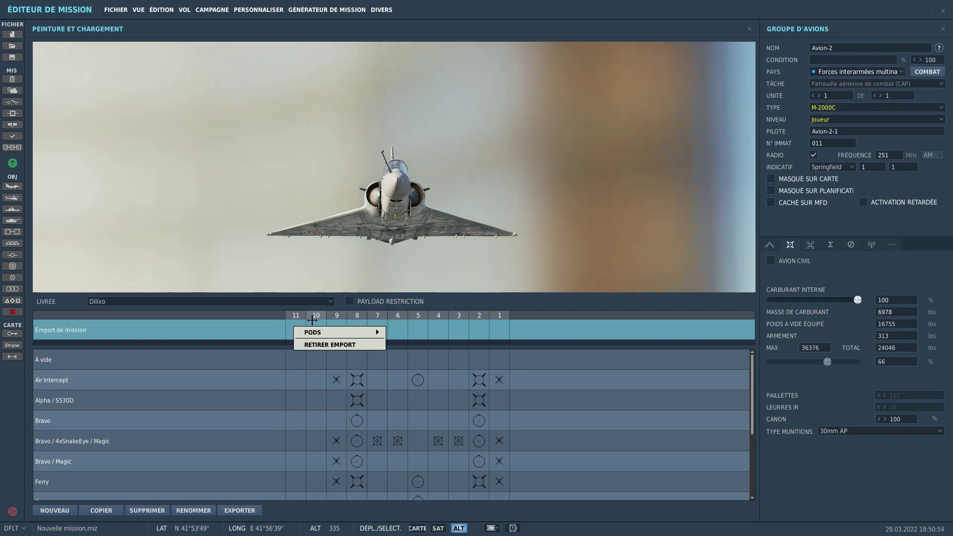
left_click(317, 329)
mouse_move(387, 328)
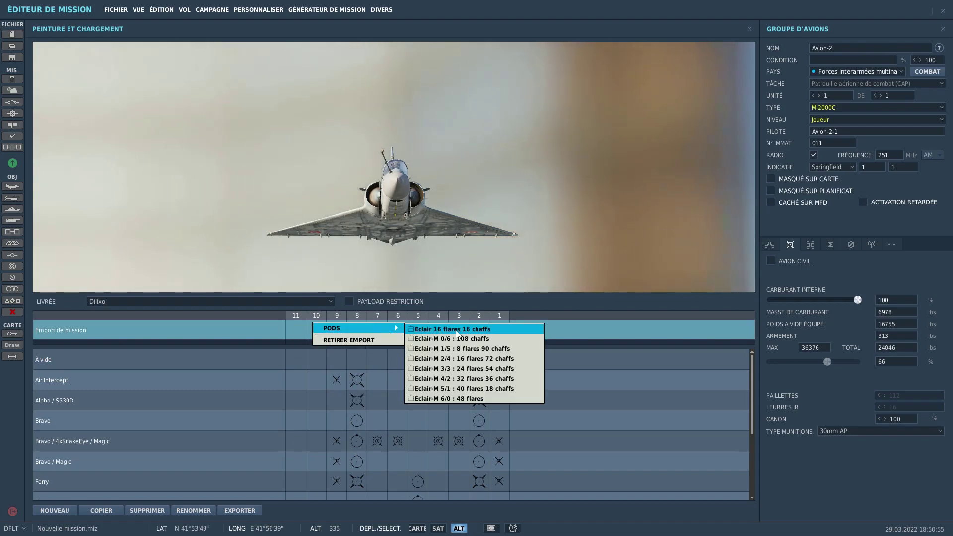
left_click(453, 398)
left_click(348, 338)
mouse_move(360, 340)
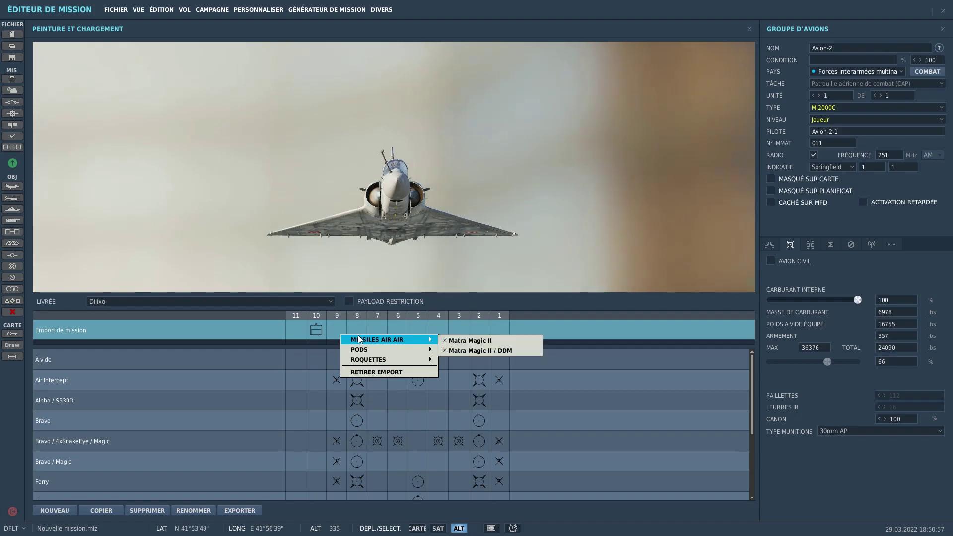
left_click(502, 352)
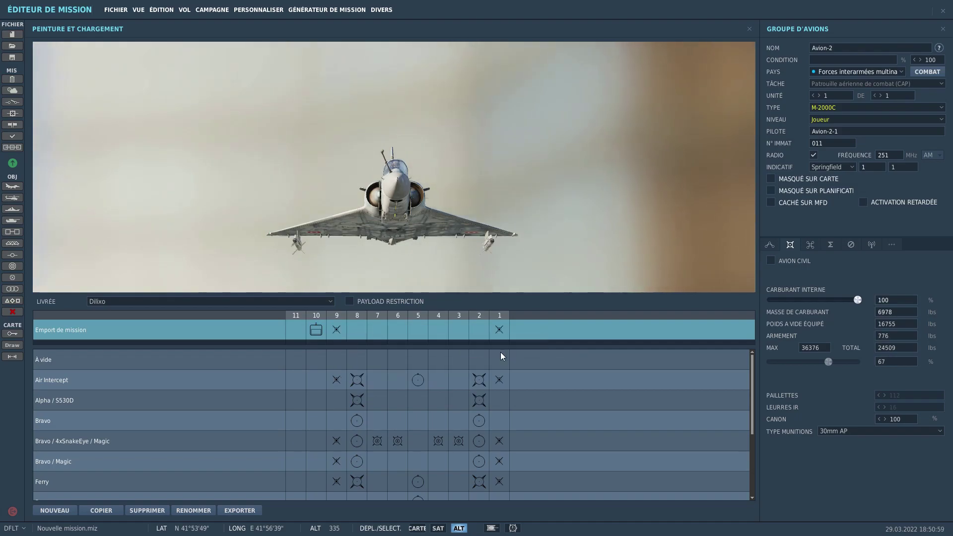
- Load RPL 541 2000 liters fuel tanks on stations 8 and 2 of the M-2000C
left_click(358, 331)
mouse_move(399, 367)
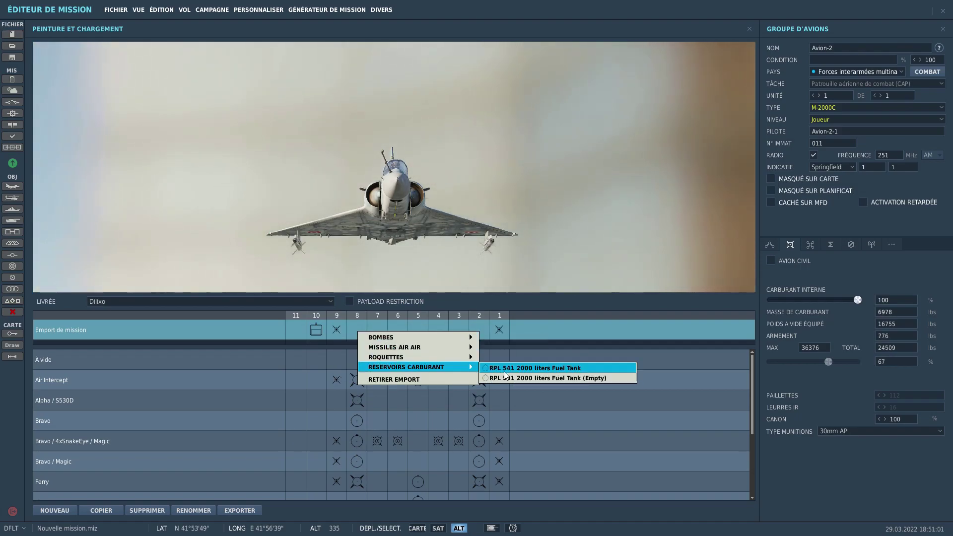
left_click(509, 370)
- Load a single GBU-12 500lb laser-guided bomb on station 5 and close the aircraft group settings
left_click(406, 331)
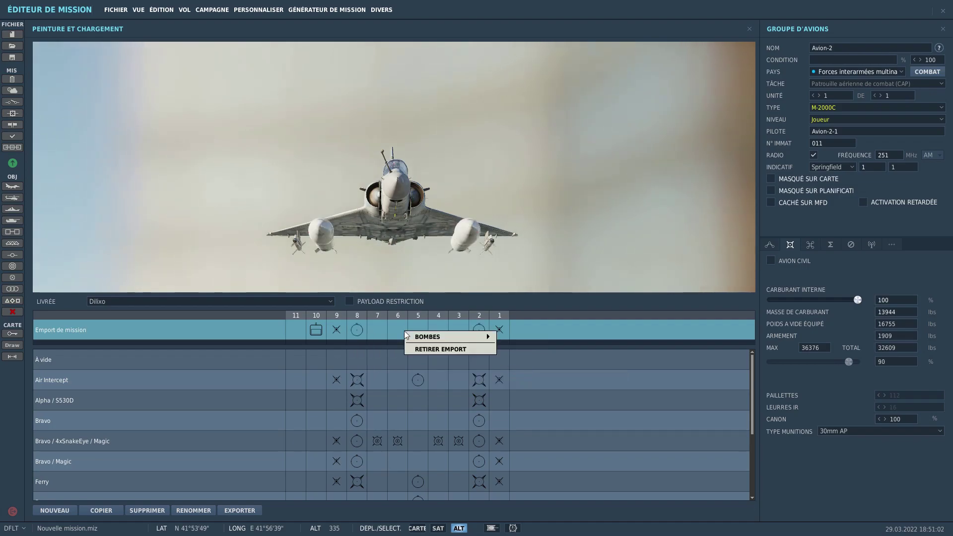
mouse_move(435, 337)
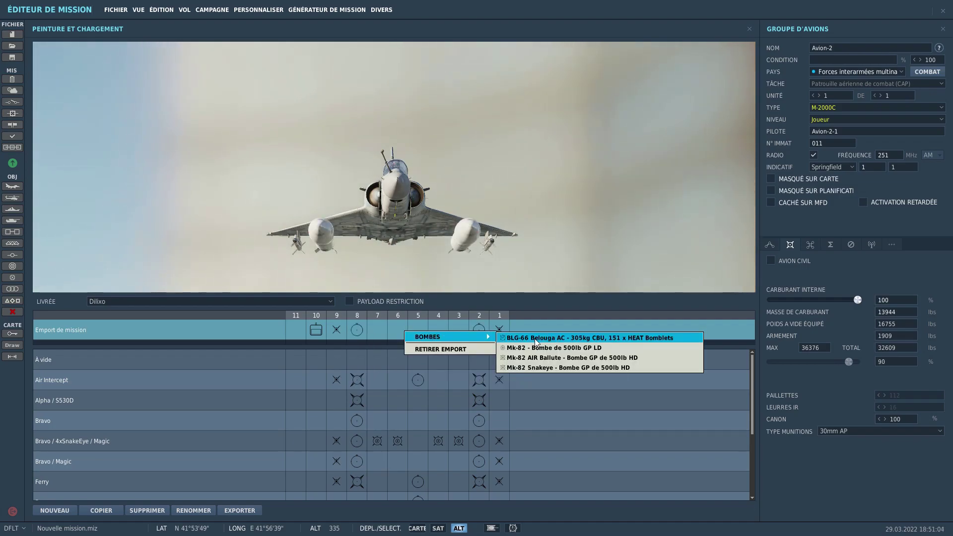
left_click(421, 326)
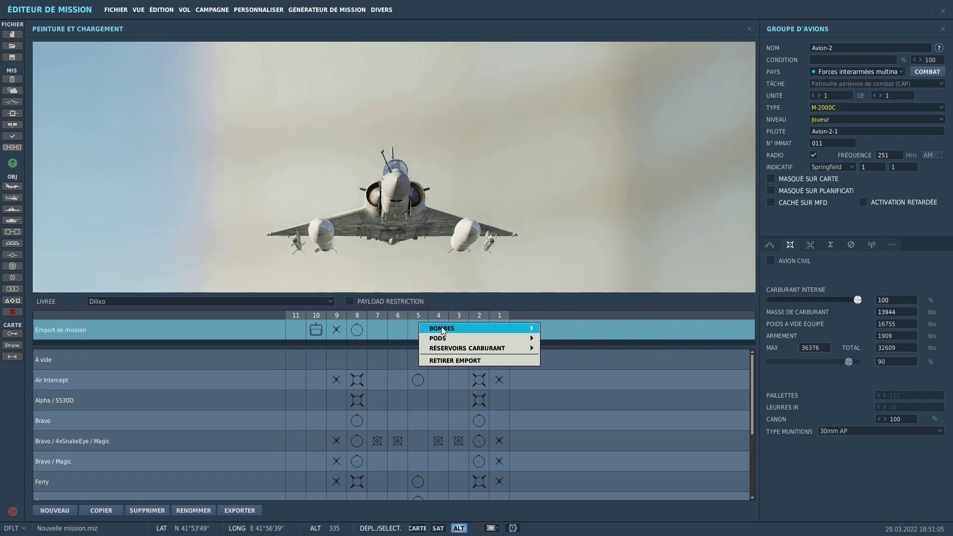
mouse_move(443, 331)
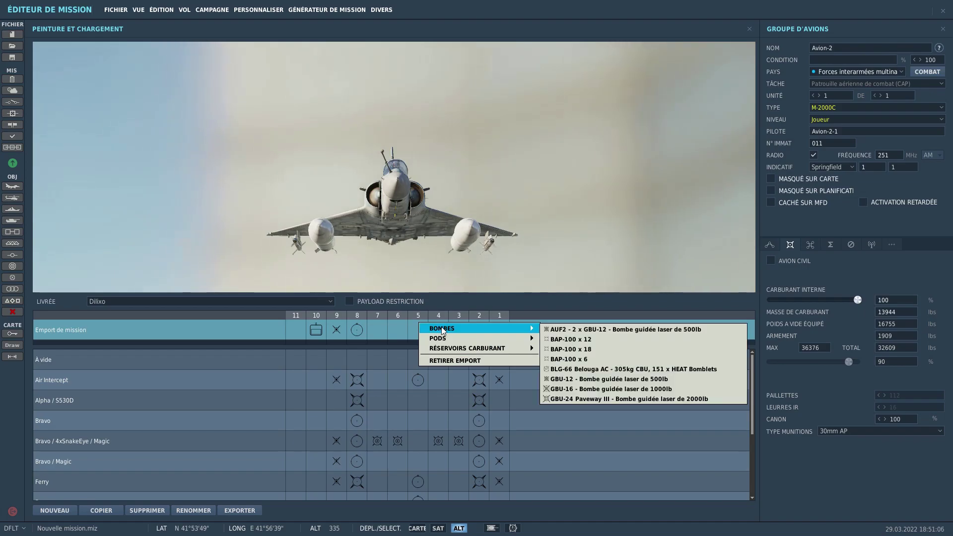
left_click(577, 378)
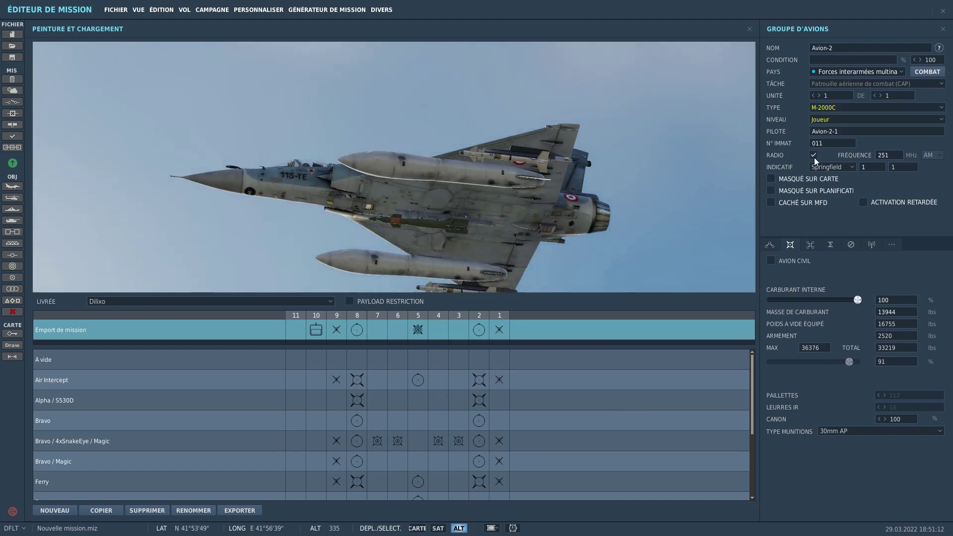
left_click(942, 30)
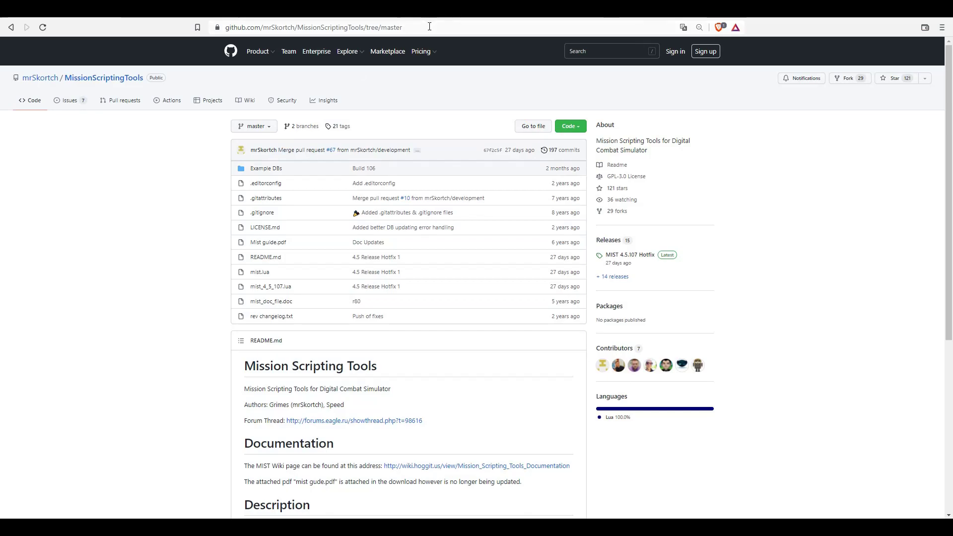
- In the browser, download the 4.5.107 zip of mrSkortch/MissionScriptingTools from its GitHub tags to the Bureau folder, replacing the existing file
left_click(430, 27)
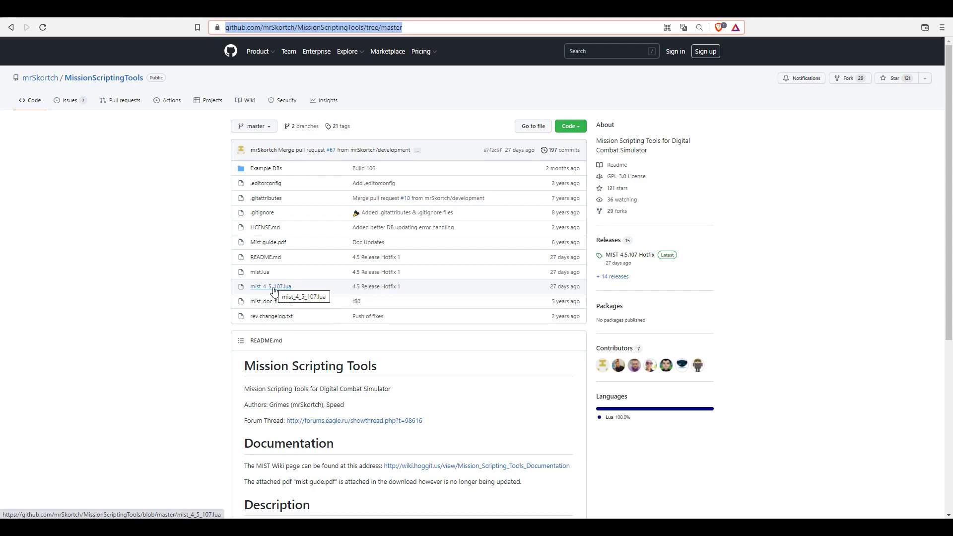
left_click(337, 127)
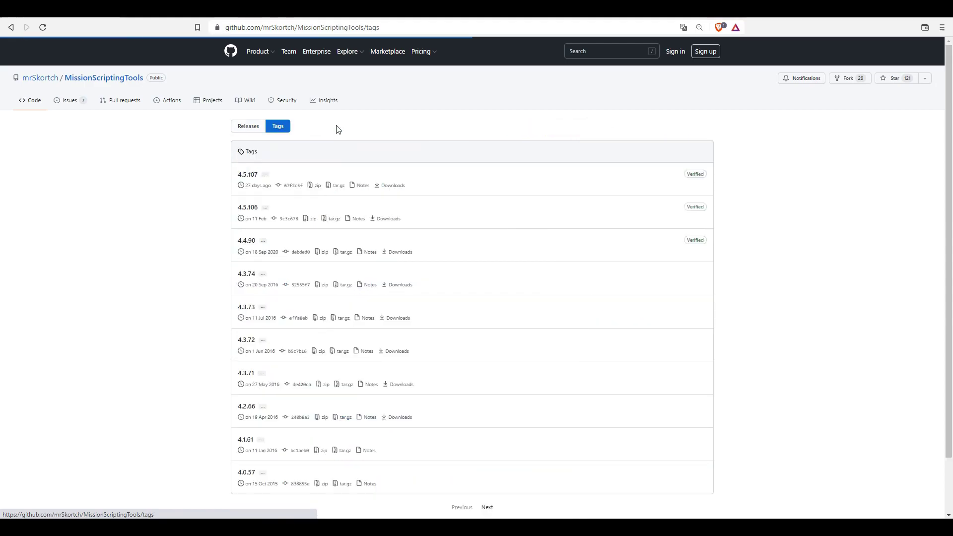
left_click(315, 187)
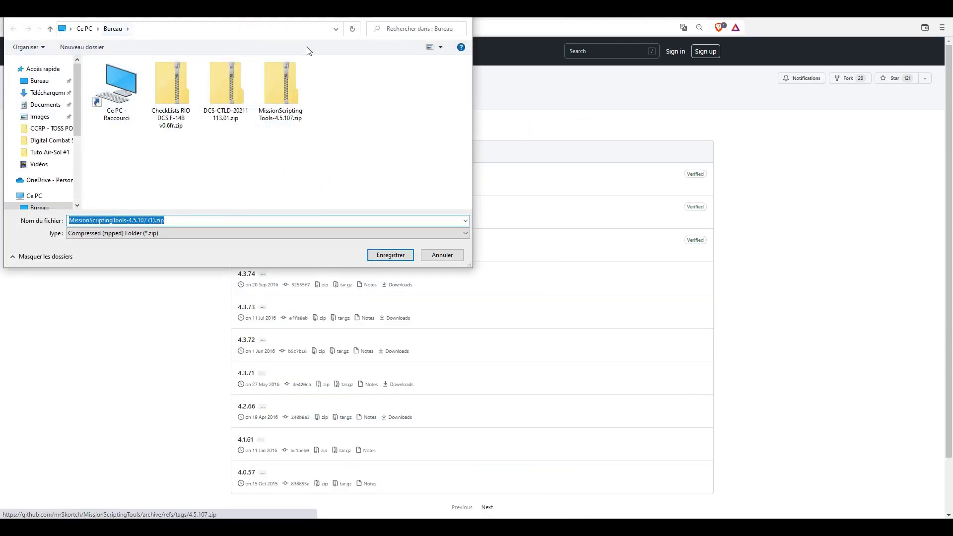
left_click(278, 92)
left_click(389, 256)
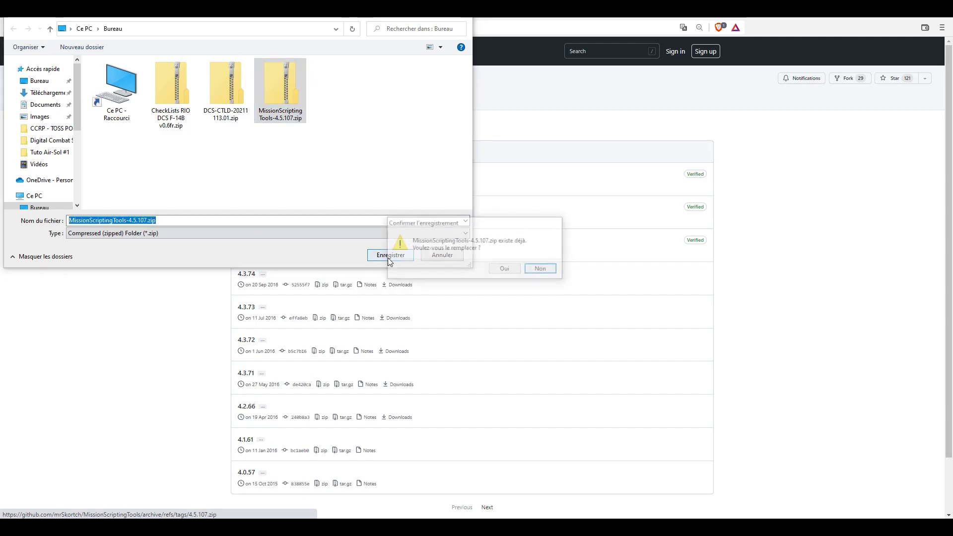
left_click(502, 268)
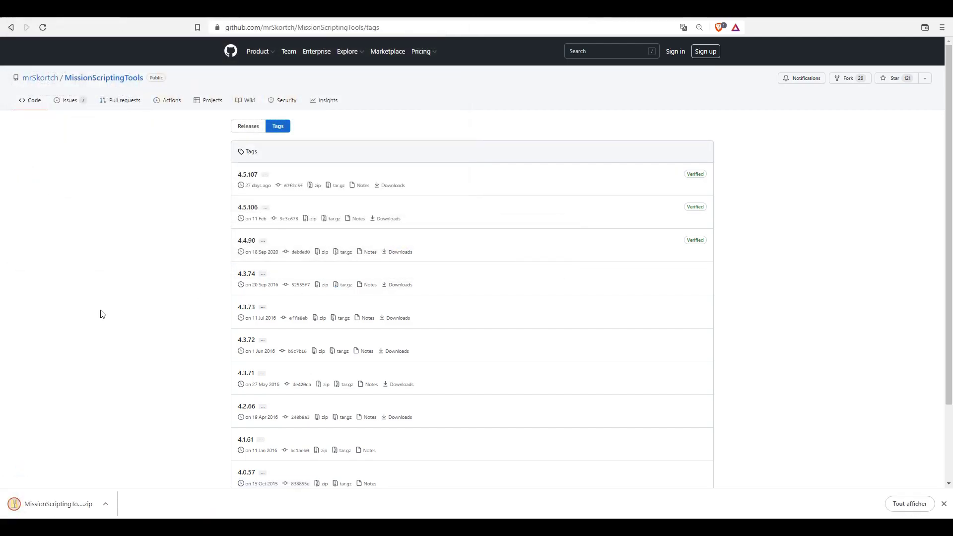
- Download the 20211113.01 zip of ciribob/DCS-CTLD from its GitHub tags to the Bureau folder, replacing the existing file
key("alt+Left")
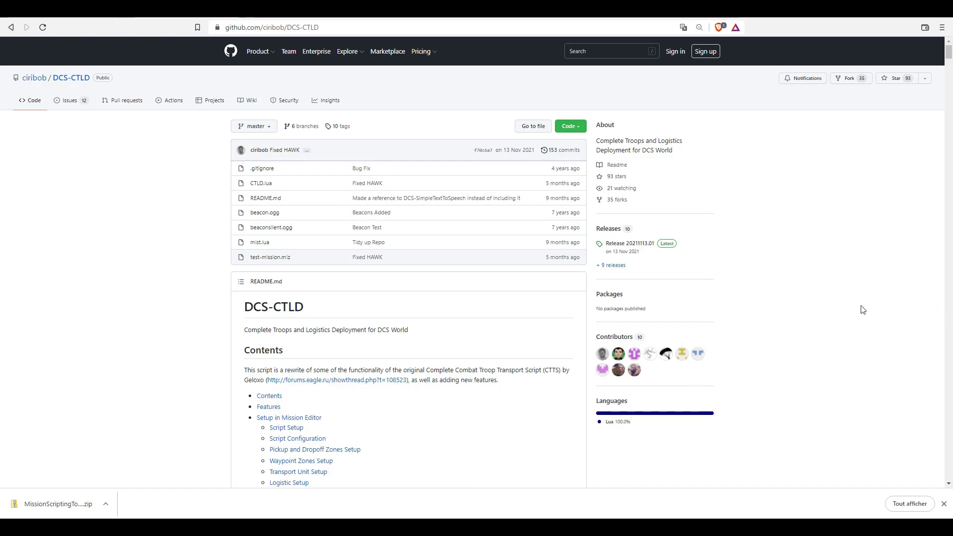
left_click(336, 127)
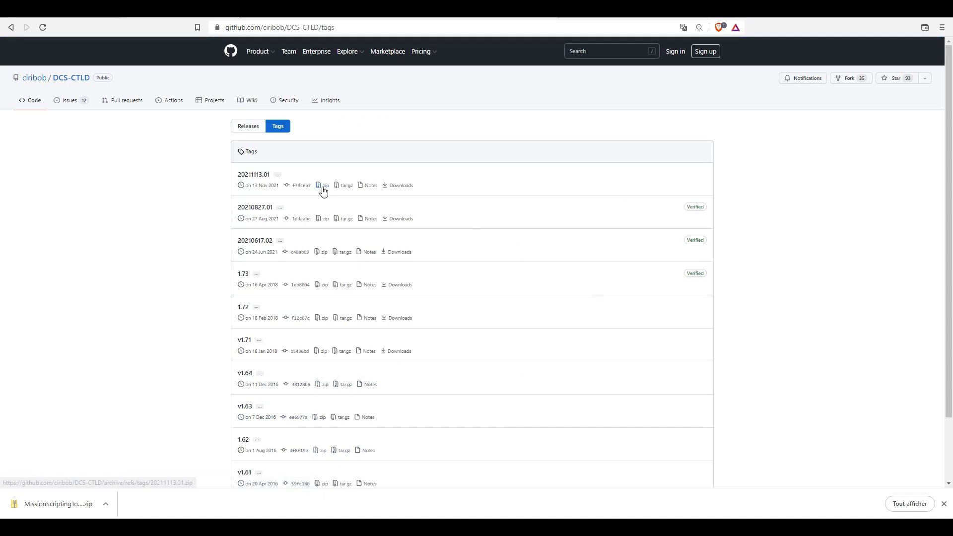
left_click(322, 187)
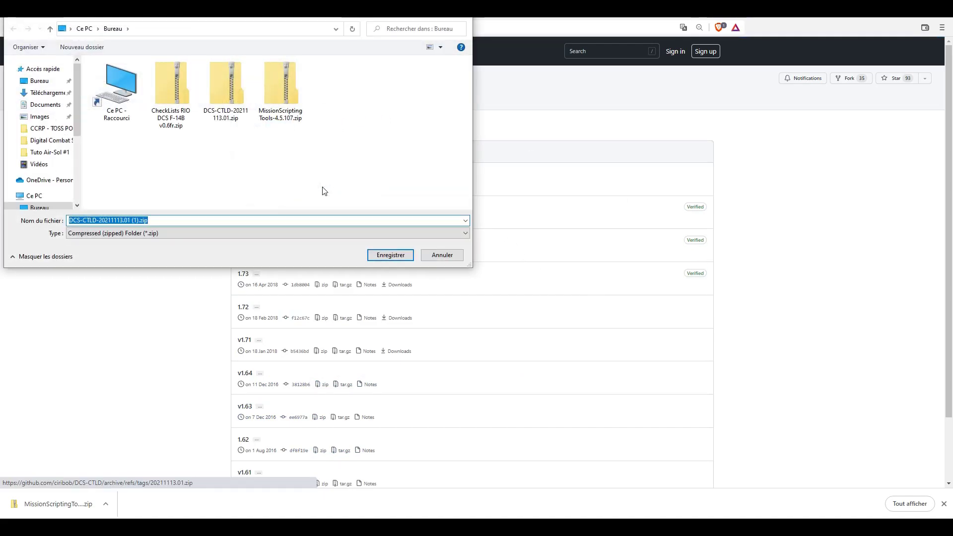
left_click(230, 114)
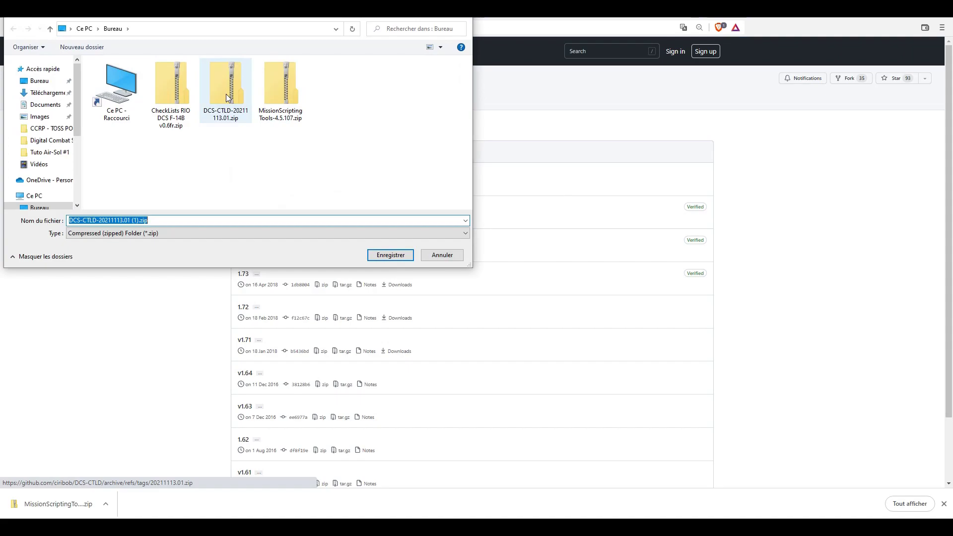
left_click(390, 255)
left_click(513, 272)
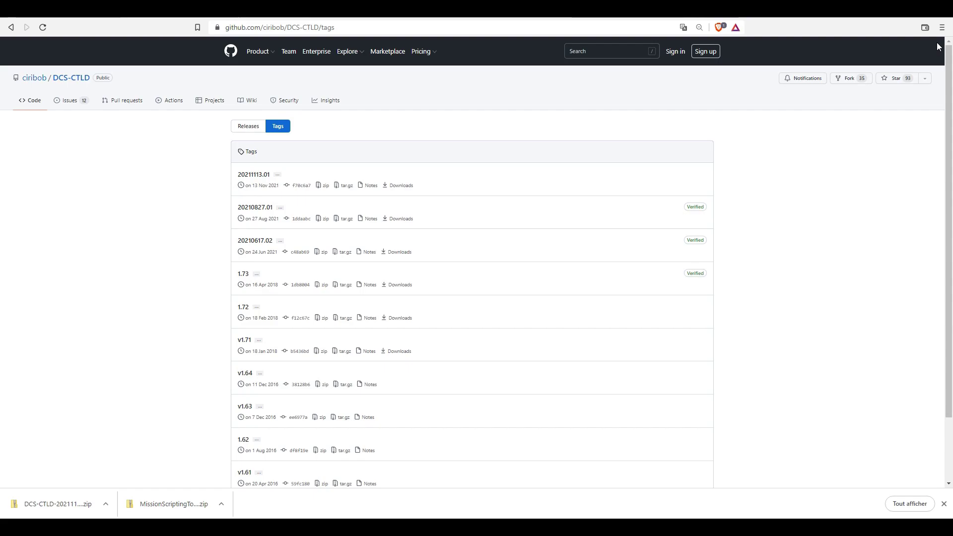
- In File Explorer, copy mist_4_5_107.lua from the MissionScriptingTools-4.5.107 folder inside the downloaded zip
double_click(300, 76)
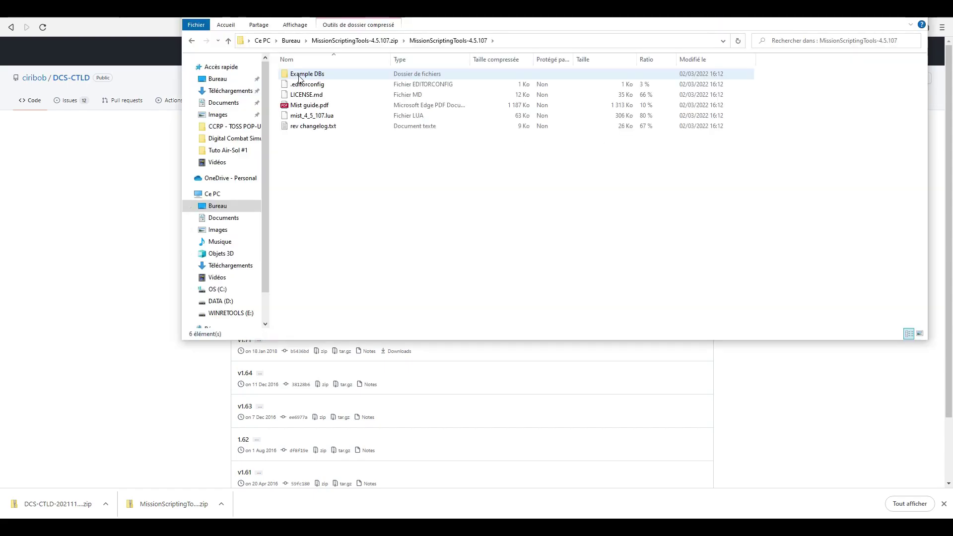
left_click(319, 116)
right_click(320, 117)
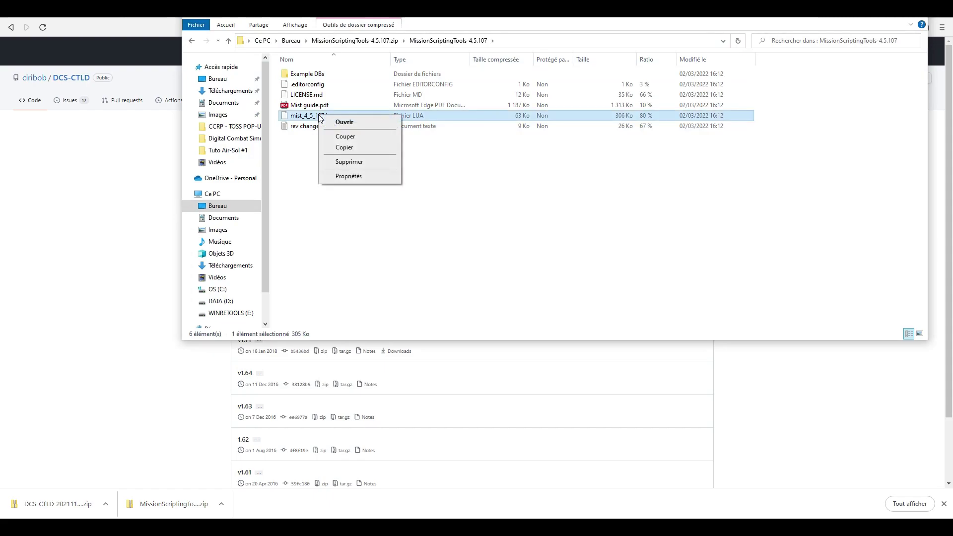
left_click(343, 147)
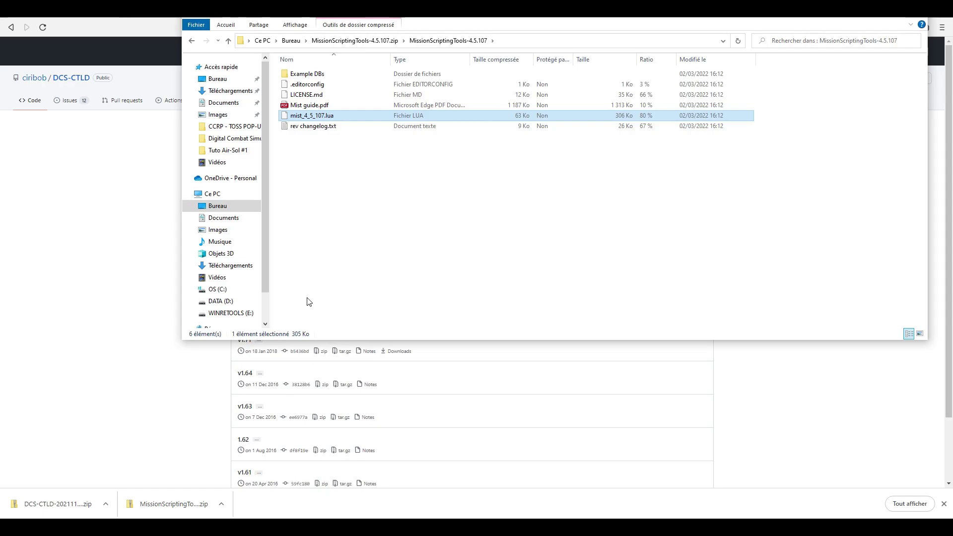
- Open the Missions folder of DCS.openbeta within Parties enregistrées in the user profile on drive C
left_click(218, 290)
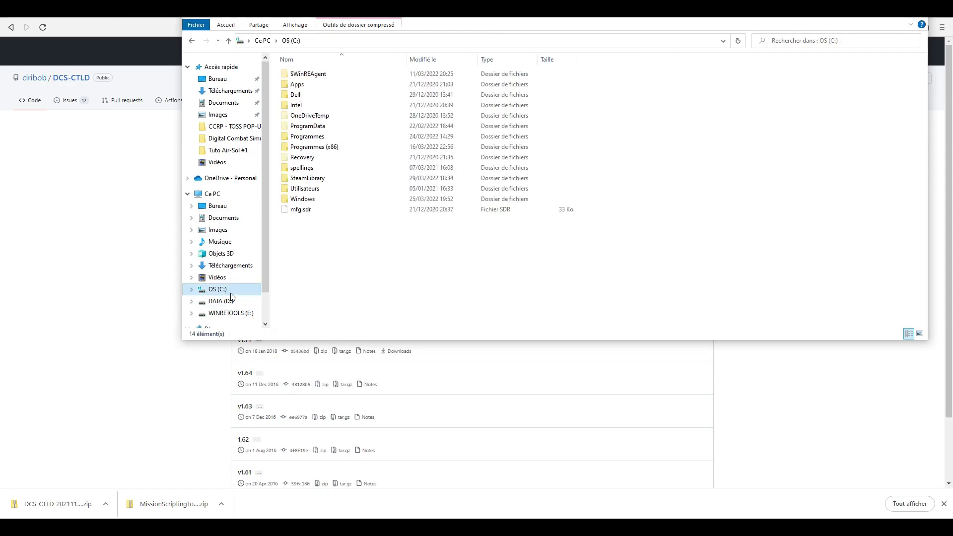
double_click(307, 188)
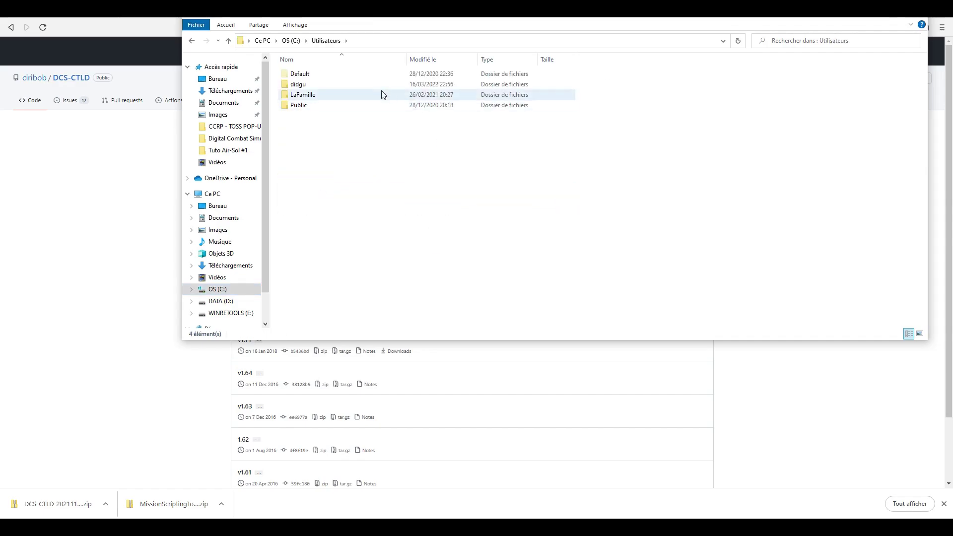
double_click(349, 84)
double_click(330, 241)
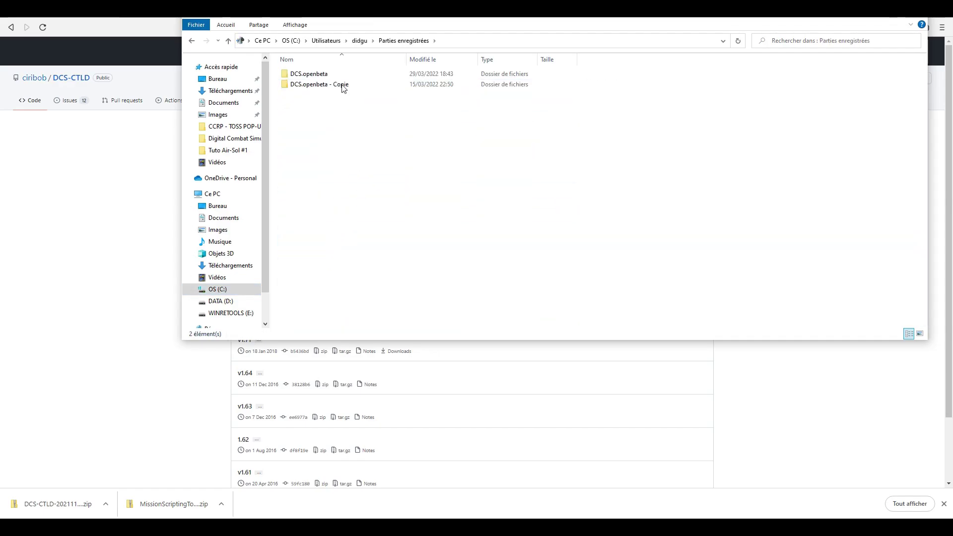
double_click(335, 75)
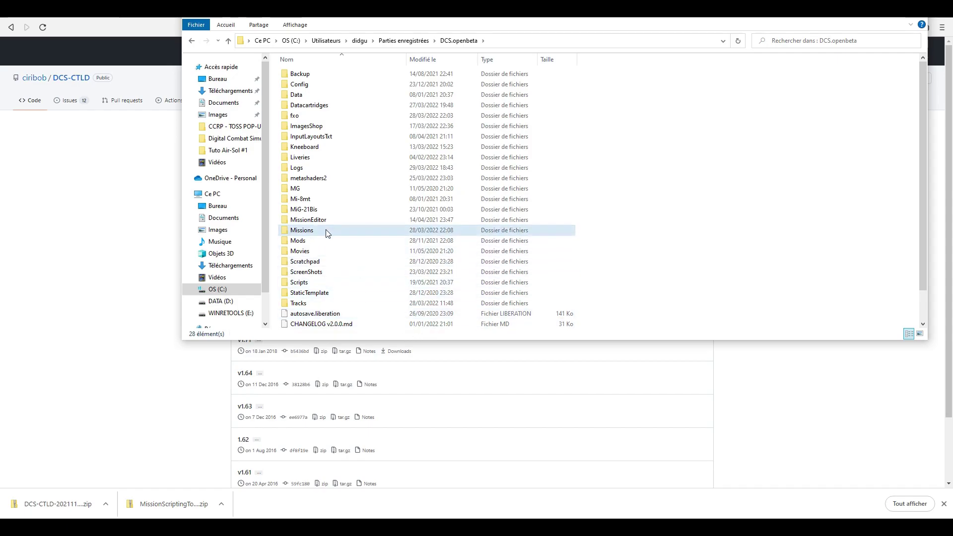
double_click(355, 232)
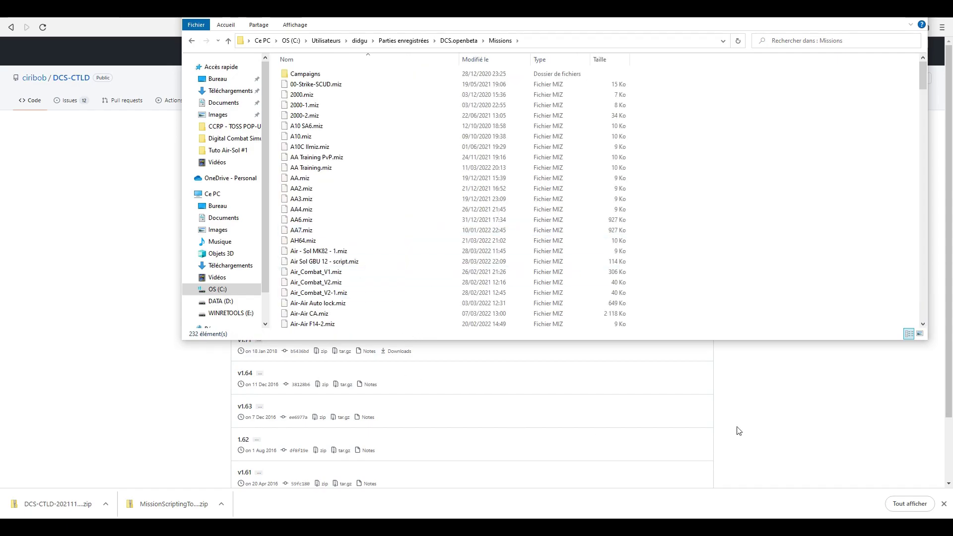
- Create a folder named Scripts inside Missions and paste the copied mist_4_5_107.lua into it
right_click(778, 305)
mouse_move(805, 421)
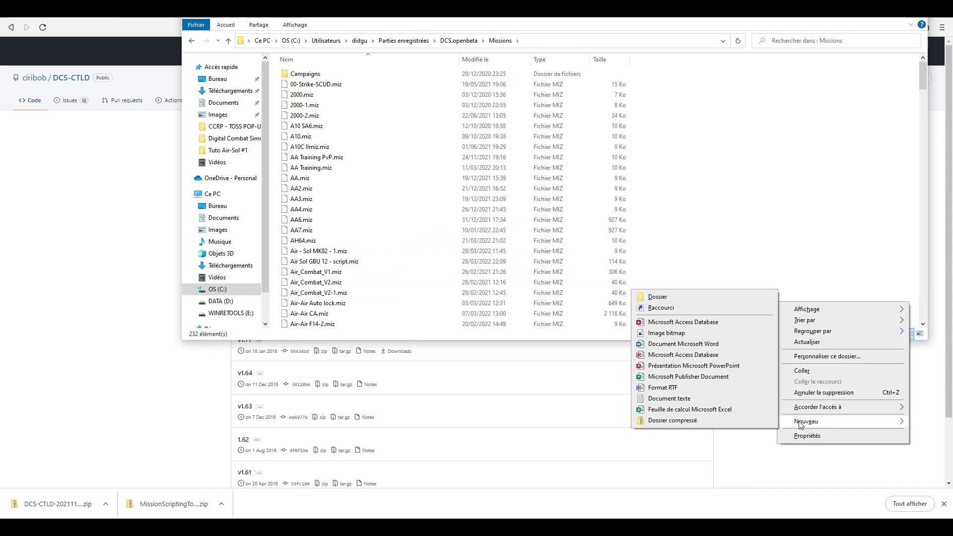
left_click(689, 304)
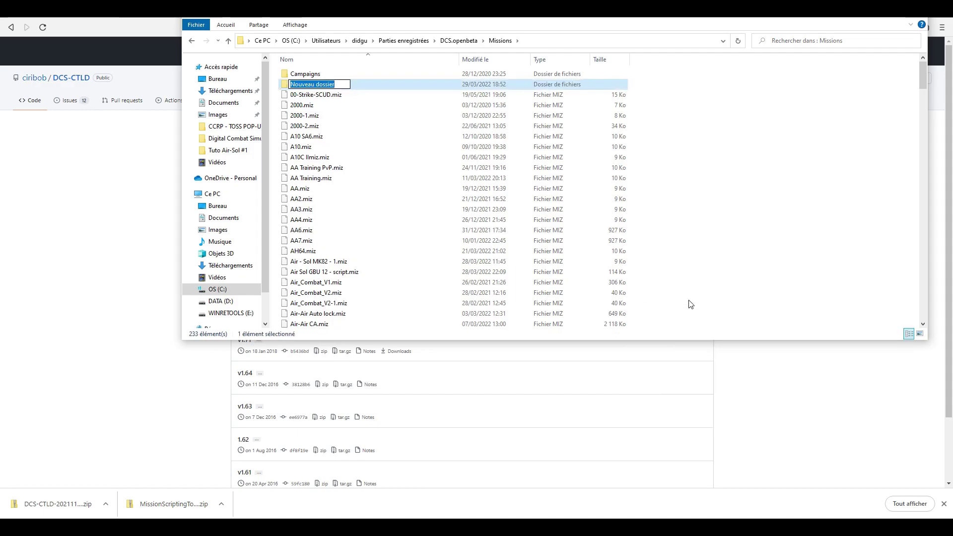
type("Scripts")
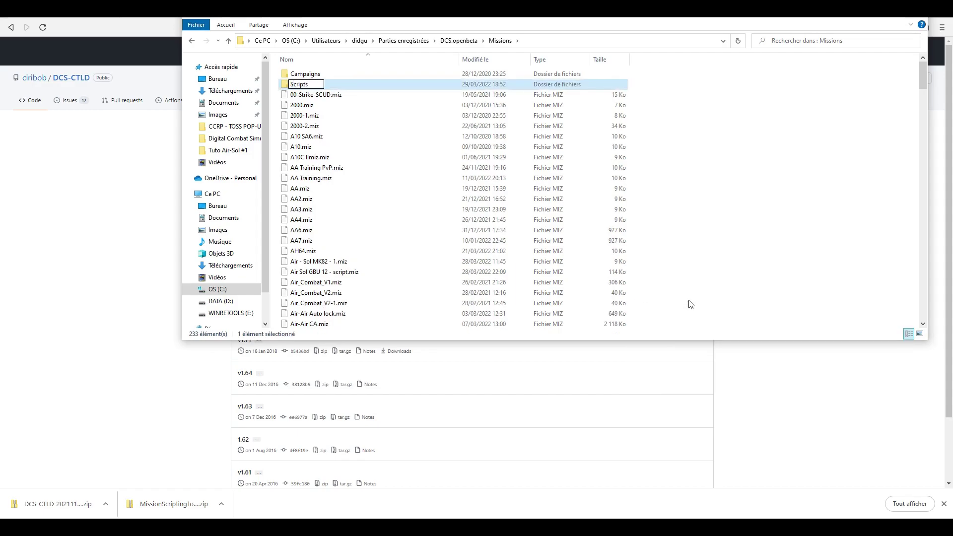
key("Return")
key("Return")
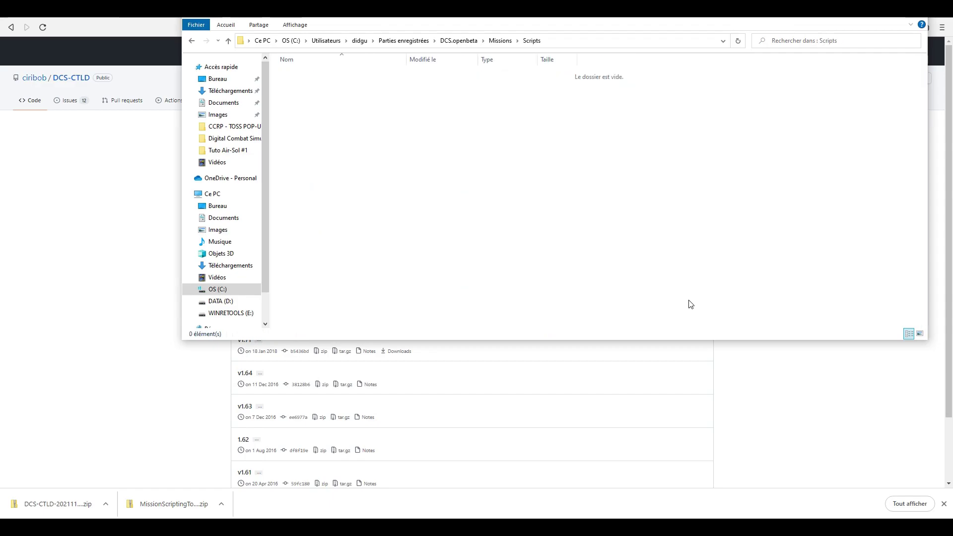
key("ctrl+v")
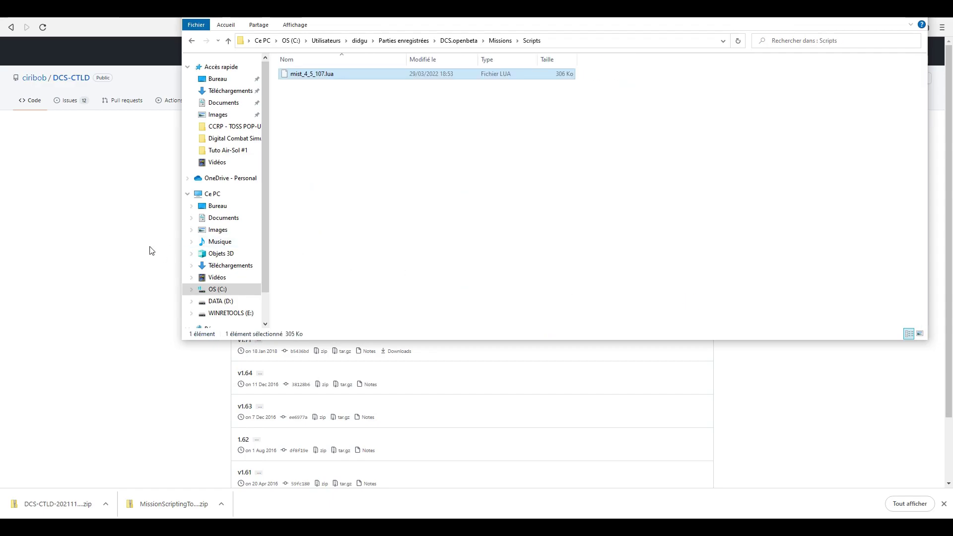
- Copy CTLD.lua from the DCS-CTLD-20211113.01 folder inside the downloaded zip on the Bureau
left_click(217, 78)
double_click(336, 81)
double_click(336, 81)
left_click(308, 105)
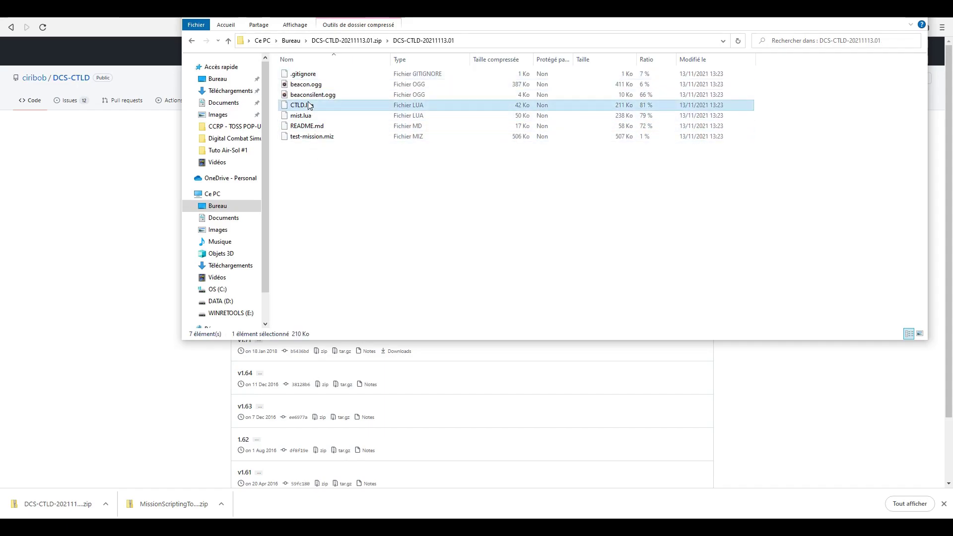
right_click(349, 109)
left_click(365, 137)
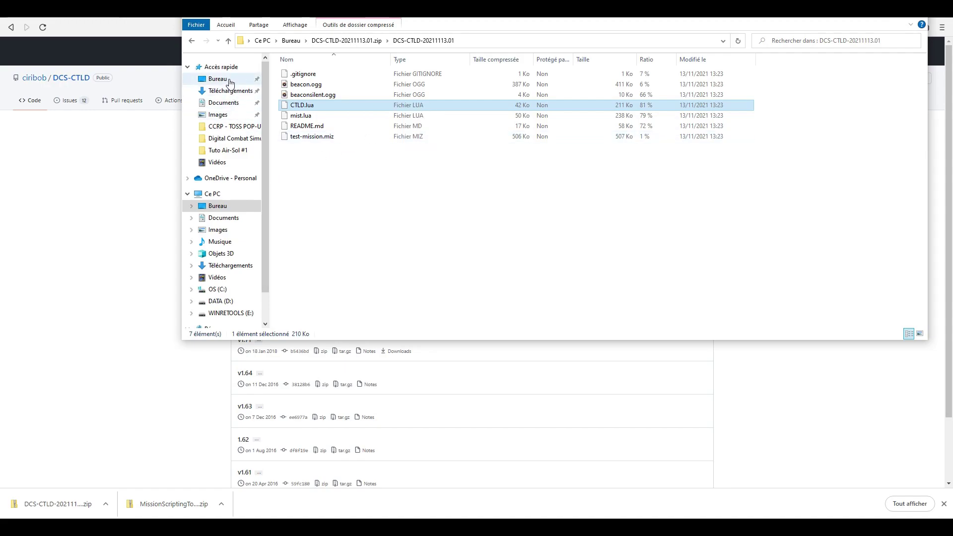
- Return to the Scripts folder inside Missions and paste the copied CTLD.lua into it
left_click(192, 41)
left_click(192, 40)
left_click(191, 41)
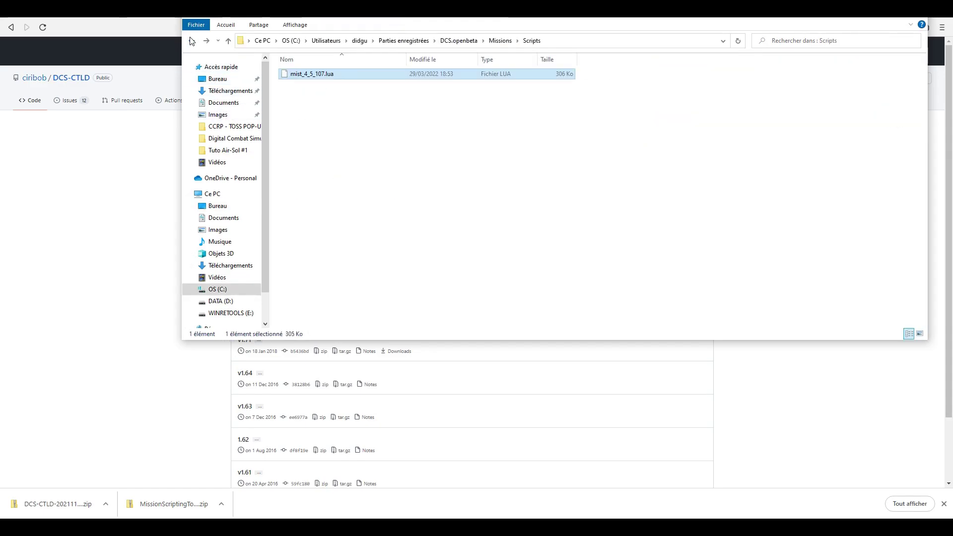
left_click(505, 185)
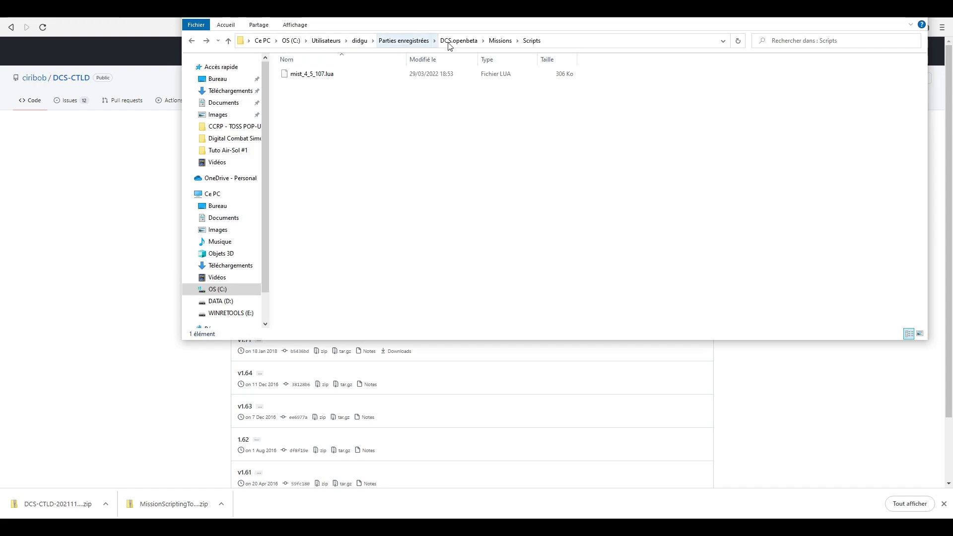
key("ctrl+v")
left_click(451, 186)
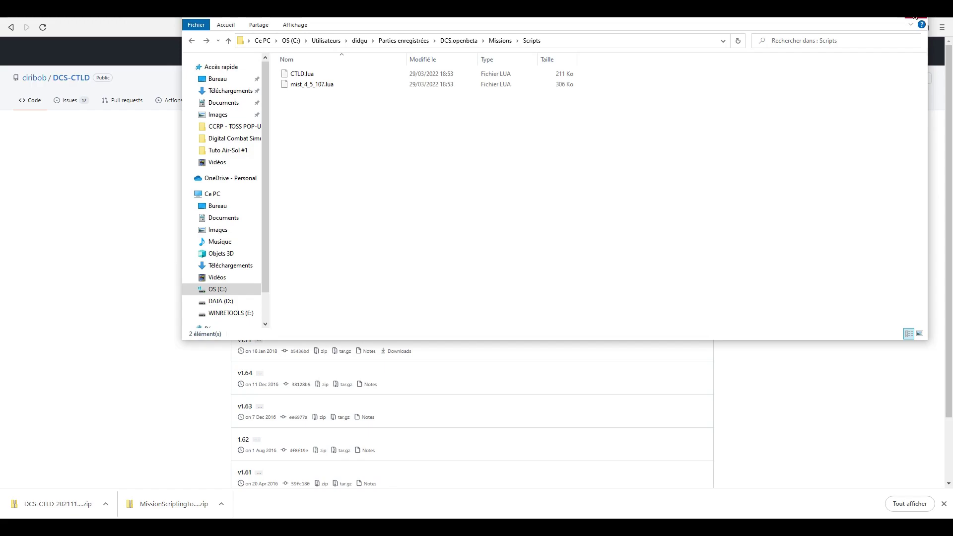
- Switch to the DCS mission editor and create a trigger of type DÉBUT DE MISSION
left_click(385, 526)
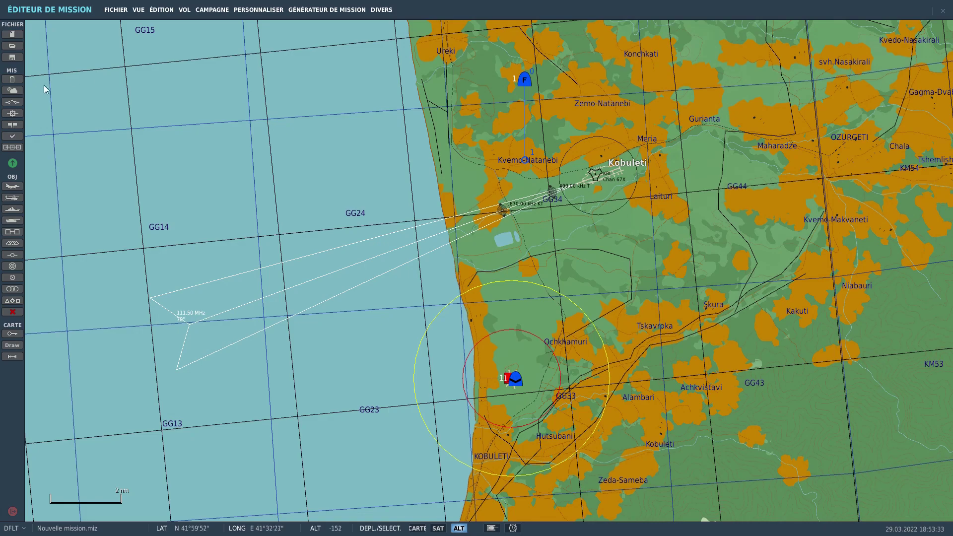
left_click(12, 102)
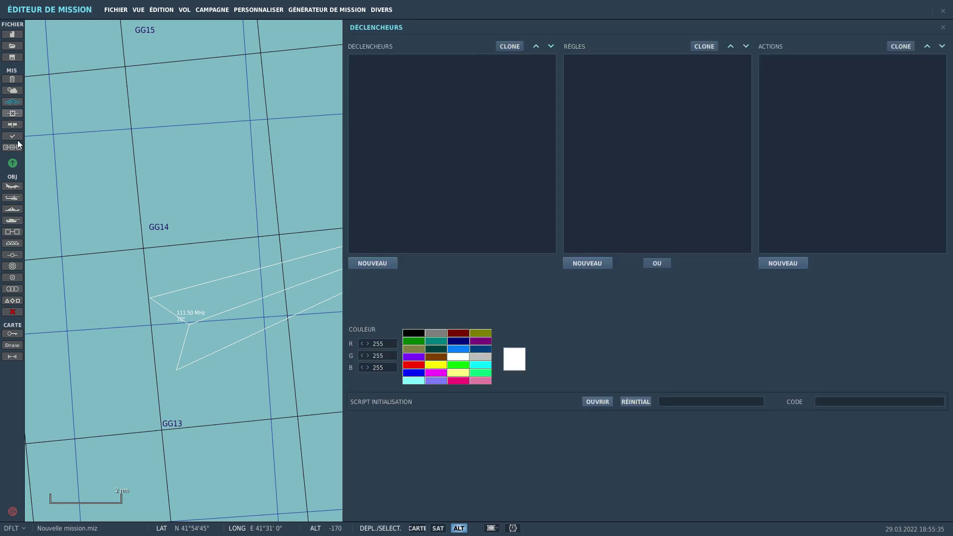
left_click(382, 263)
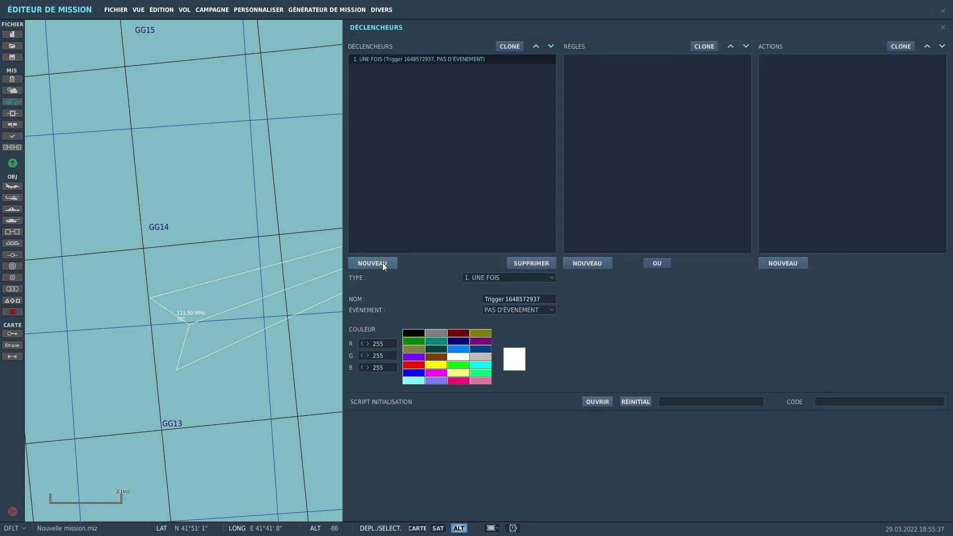
left_click(528, 278)
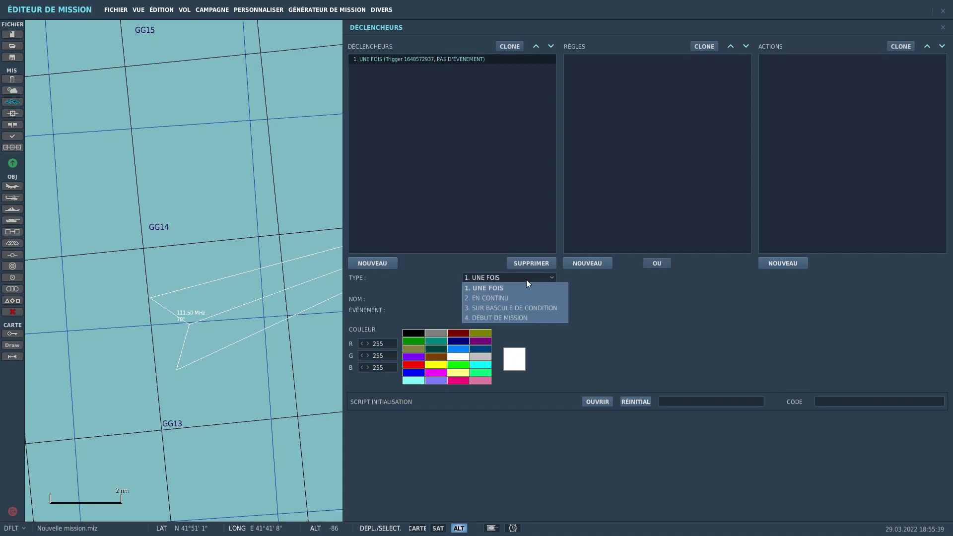
left_click(516, 317)
- Give the mission-start trigger an EXÉCUTER FICHIER SCRIPT action that loads mist_4_5_107.lua from the Scripts folder
left_click(799, 268)
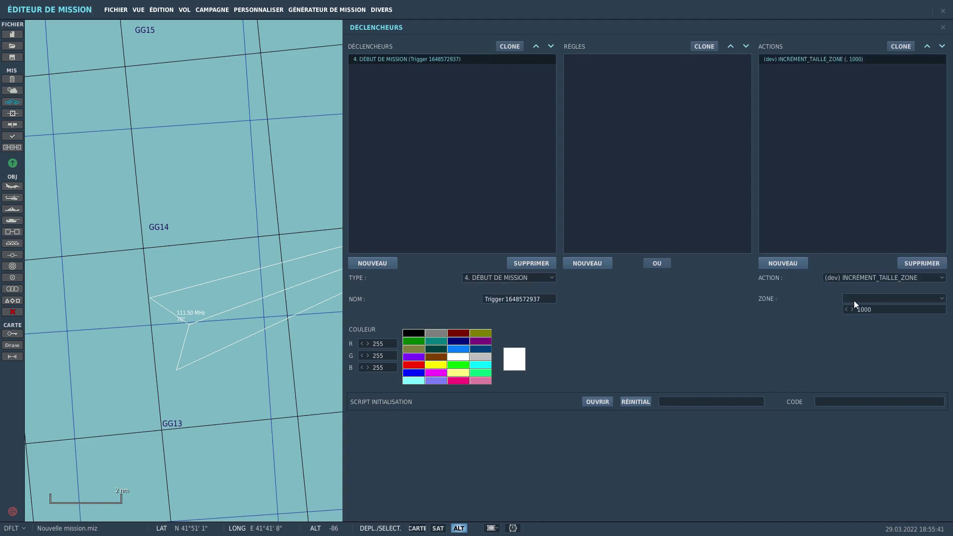
left_click(858, 278)
scroll(798, 307, "down", 3)
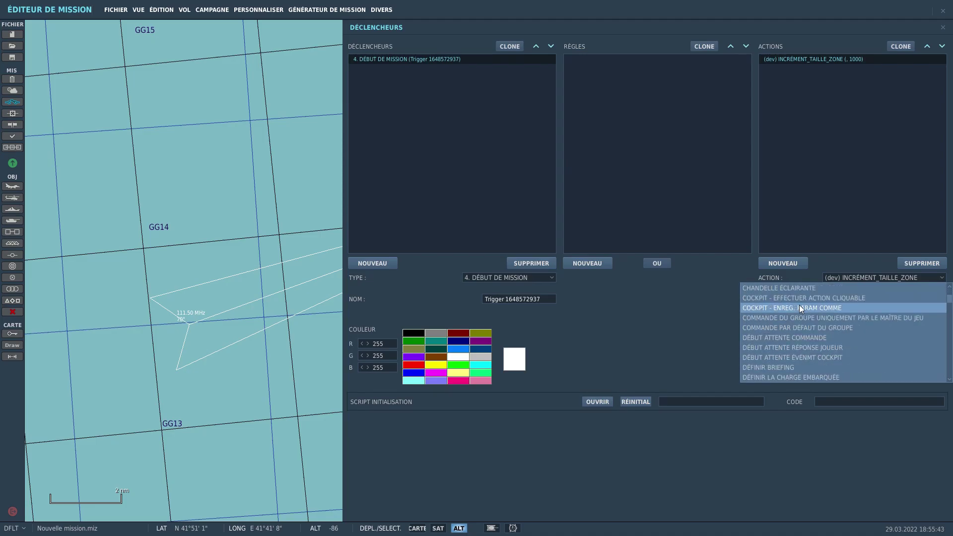
scroll(799, 305, "down", 2)
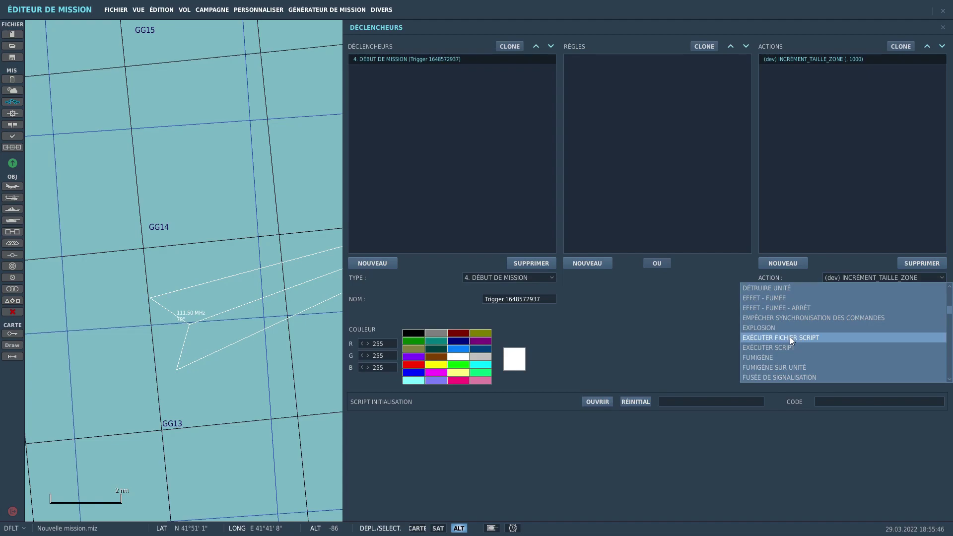
left_click(790, 338)
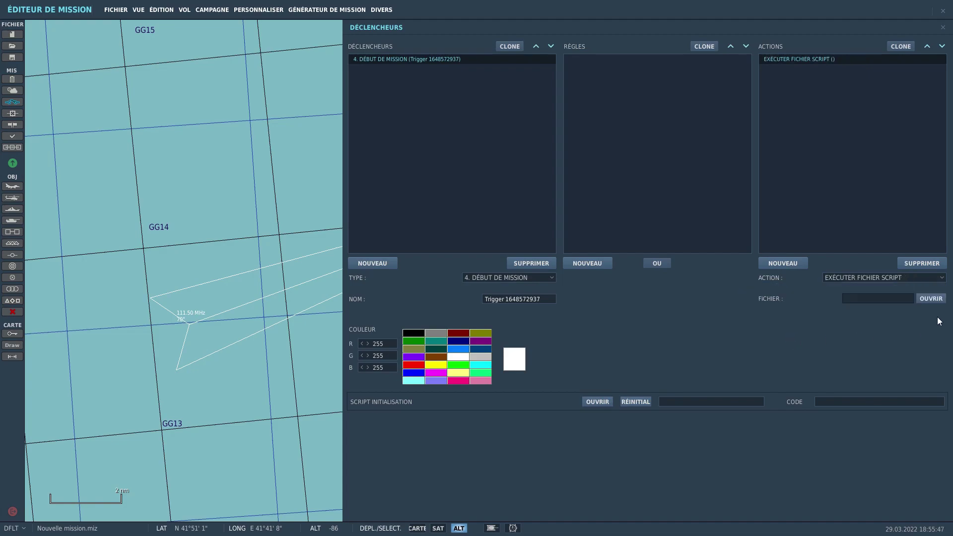
left_click(931, 298)
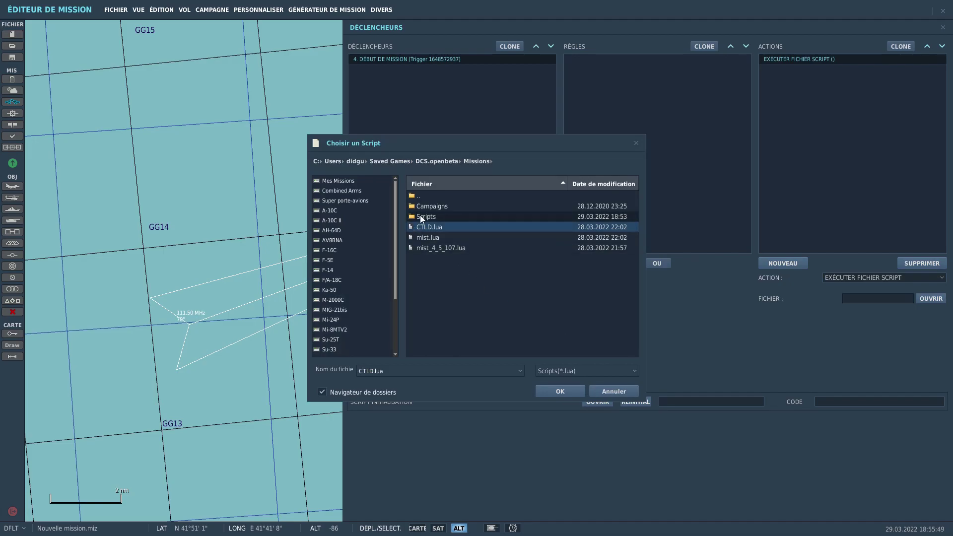
double_click(420, 217)
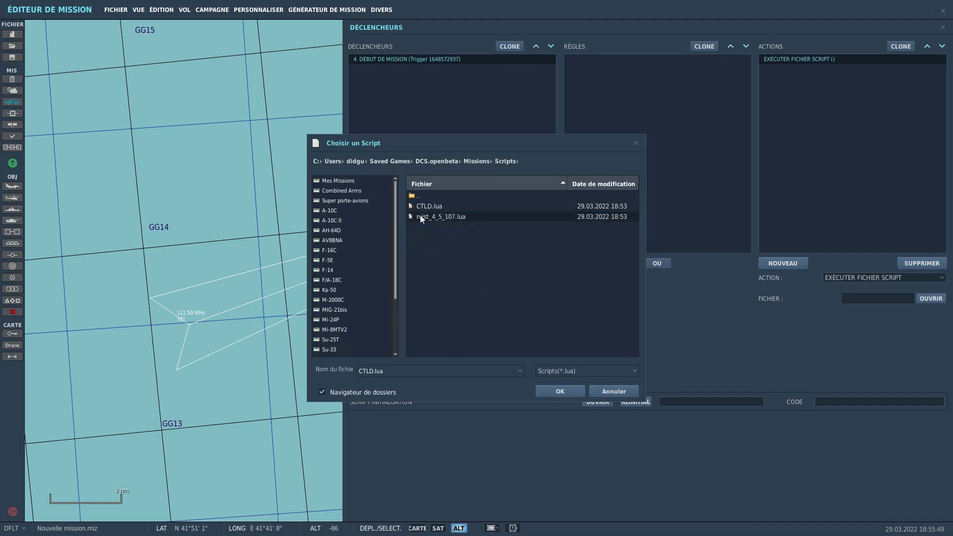
double_click(451, 216)
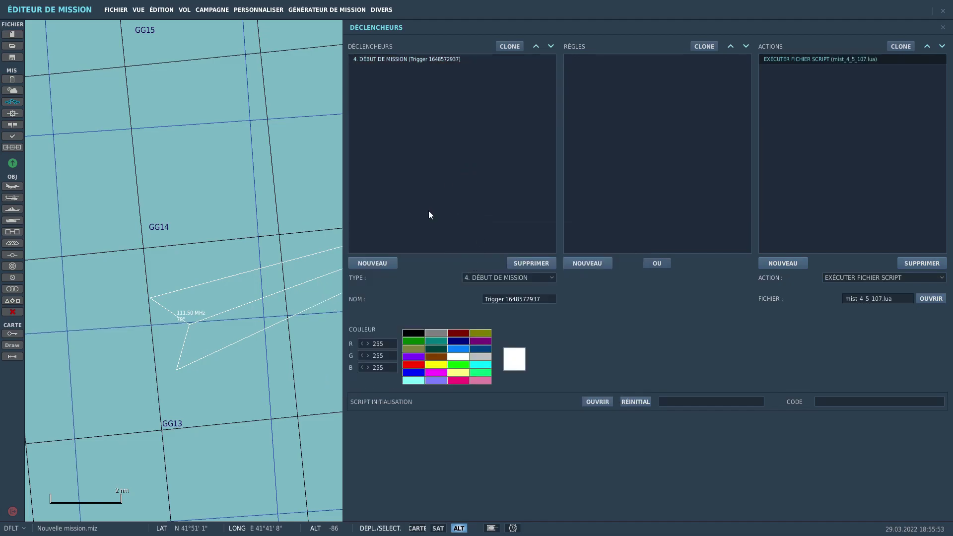
- Add a UNE FOIS trigger with an EXÉCUTER FICHIER SCRIPT action that loads CTLD.lua from the Scripts folder
left_click(368, 263)
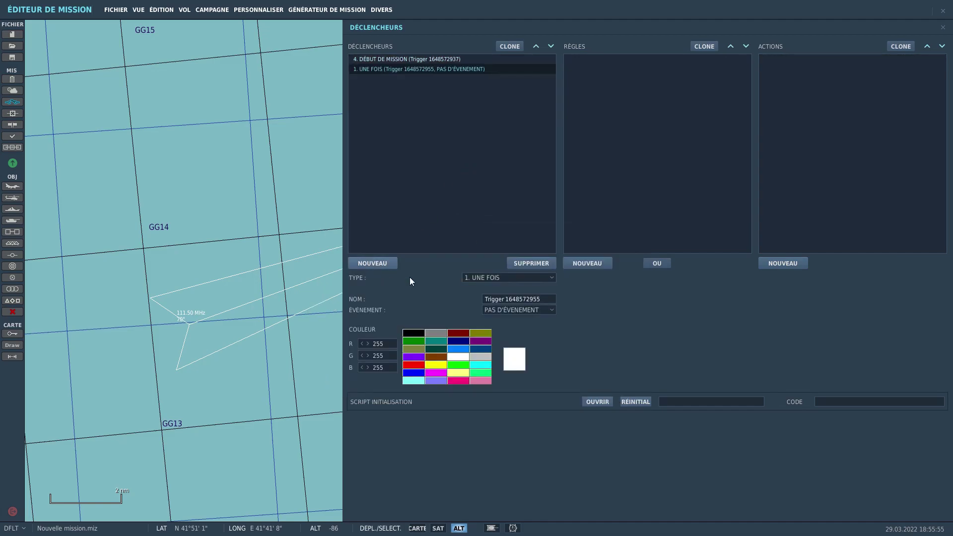
left_click(782, 263)
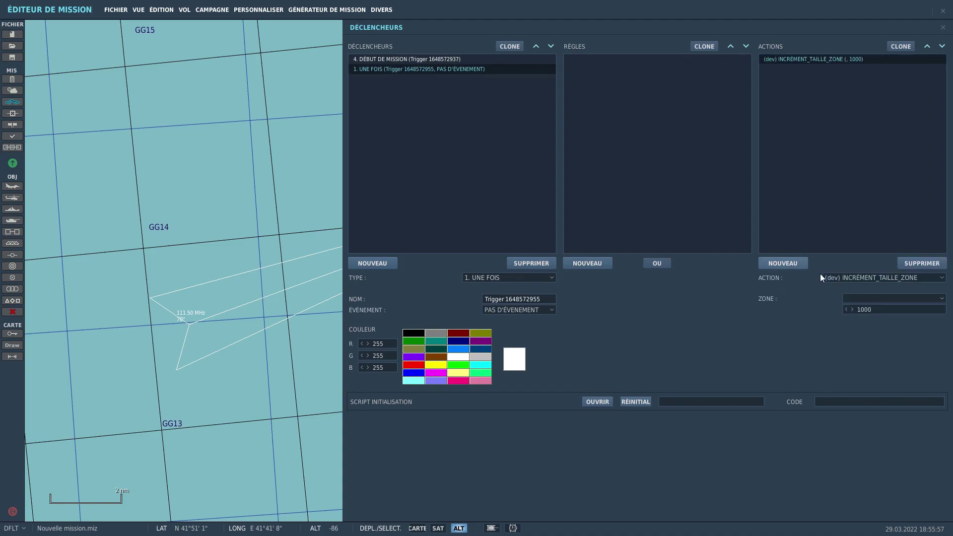
left_click(892, 279)
scroll(847, 308, "down", 8)
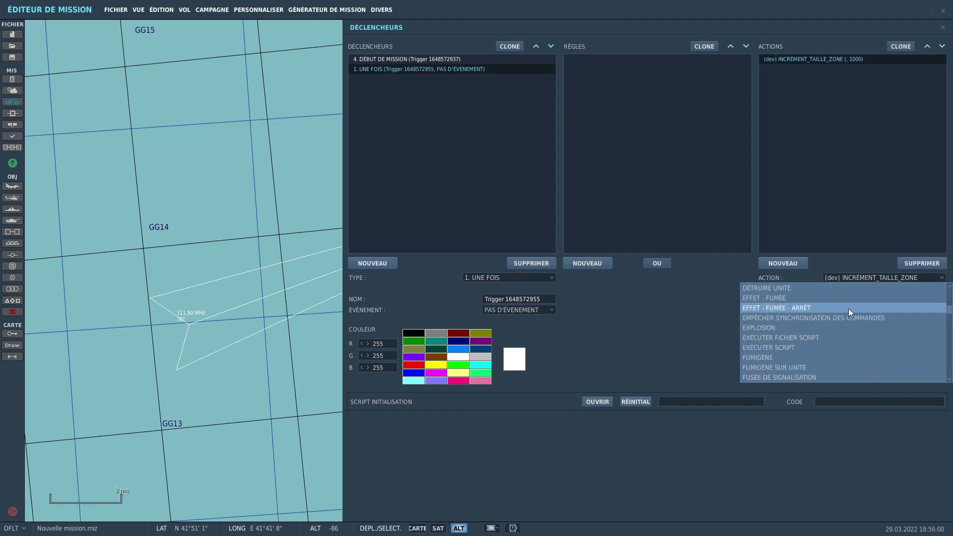
left_click(785, 336)
left_click(935, 299)
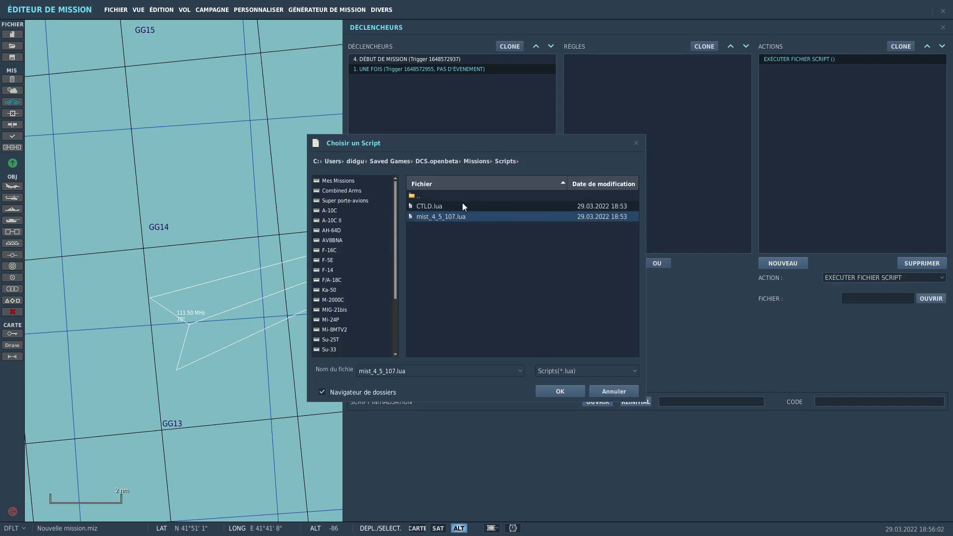
left_click(435, 205)
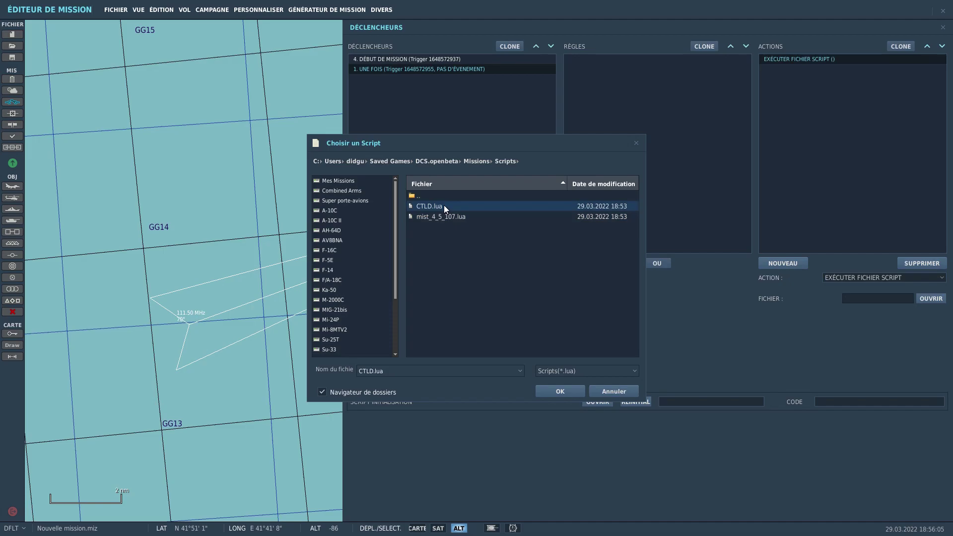
double_click(443, 205)
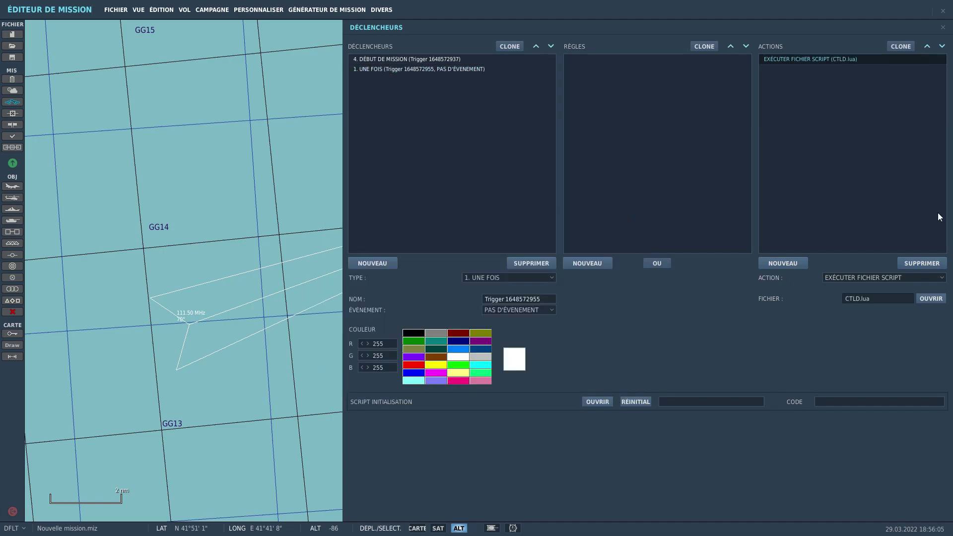
- Add another UNE FOIS trigger with an EXÉCUTER SCRIPT action containing ctld.JTACAutoLase('JTAC1', 1688, false,"all")
left_click(375, 263)
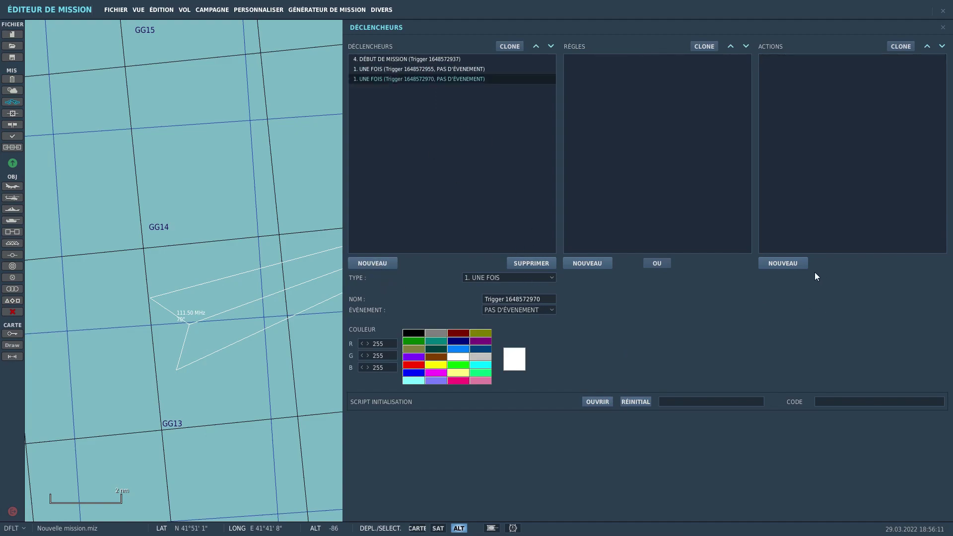
left_click(794, 266)
left_click(860, 279)
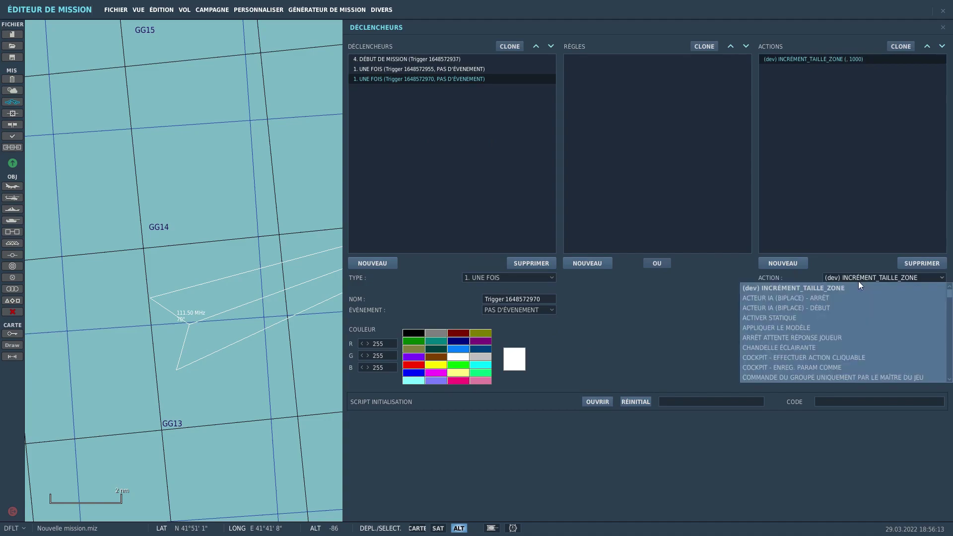
scroll(811, 333, "down", 8)
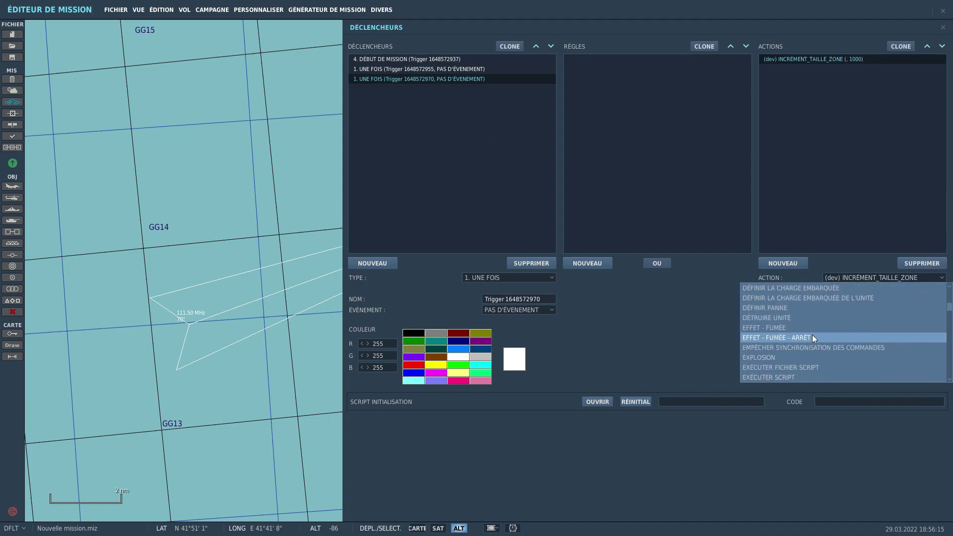
left_click(776, 378)
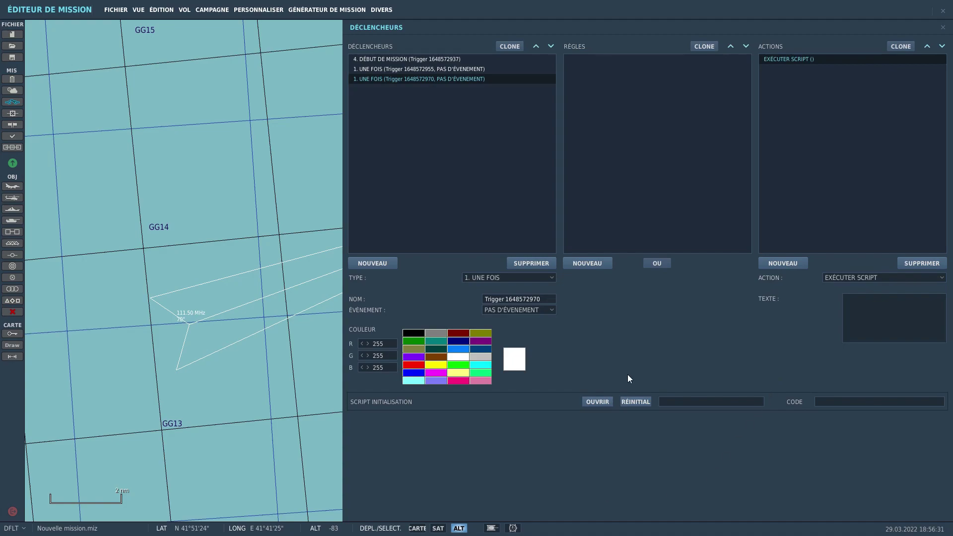
left_click(855, 306)
type("ctld.JTACAutoLase('JTAC1', 1688, false,\"all\")")
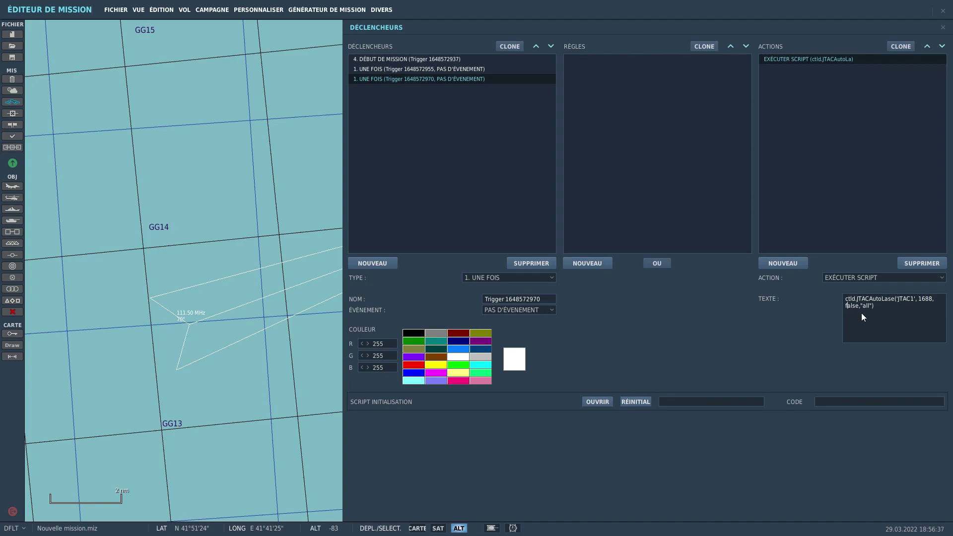
- Check the JTACAutoLase script text in the third trigger's action, then close the trigger settings
left_click(431, 69)
left_click(433, 80)
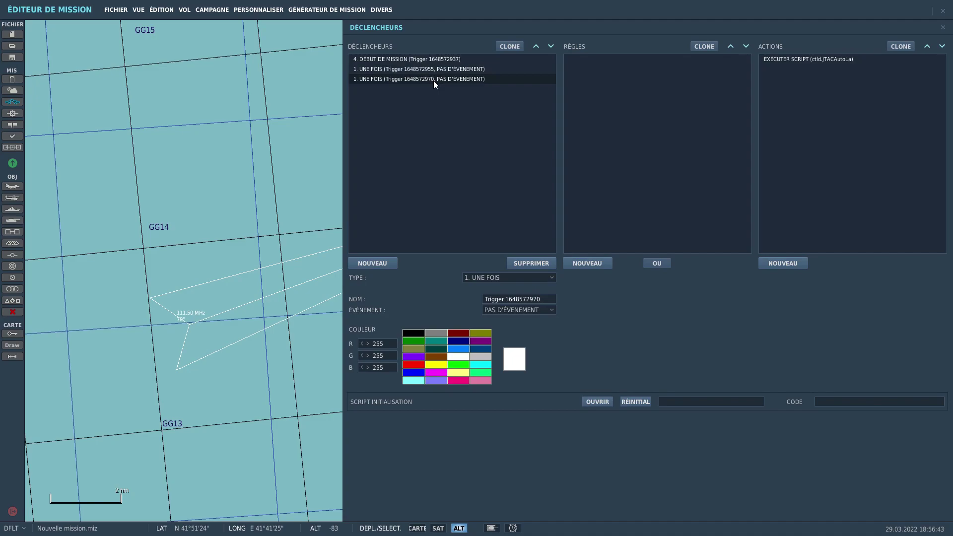
left_click(812, 59)
left_click(871, 331)
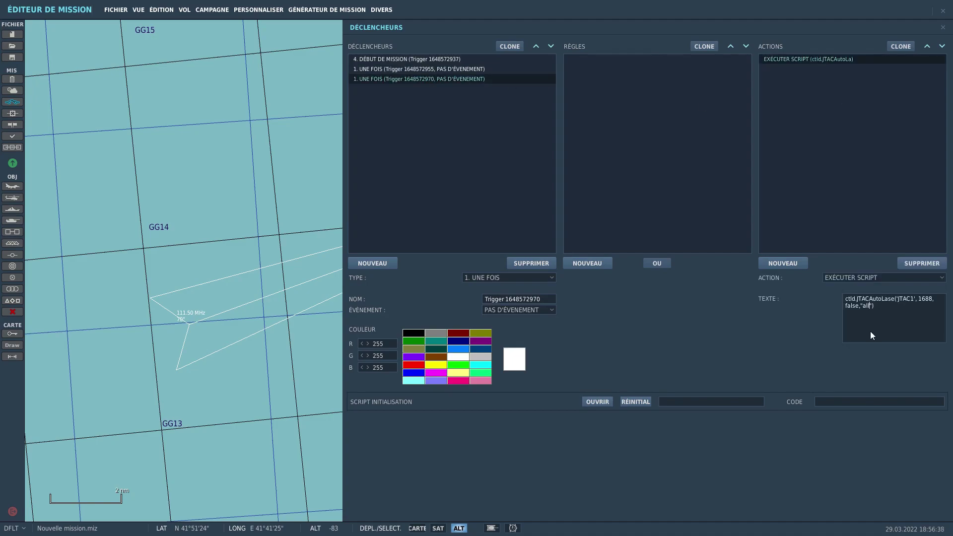
left_click(430, 71)
left_click(433, 79)
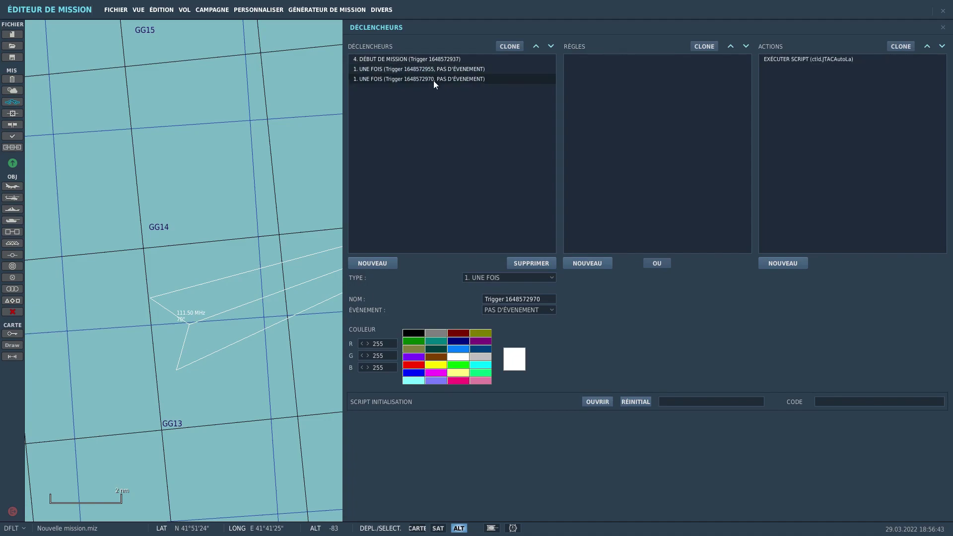
left_click(811, 58)
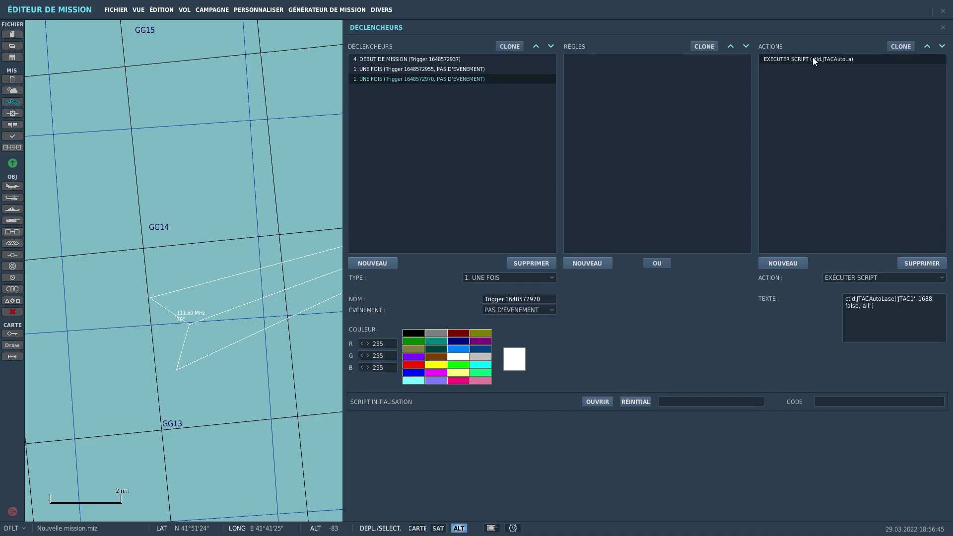
left_click(942, 28)
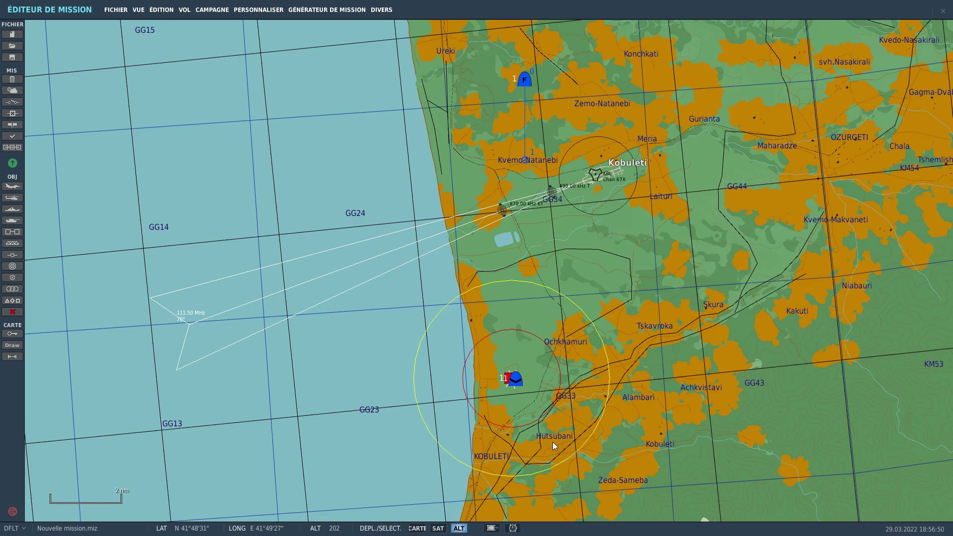
- Rename the MQ-9 Reaper aircraft group near Kobuleti as JTAC1 and close its settings
scroll(513, 397, "up", 5)
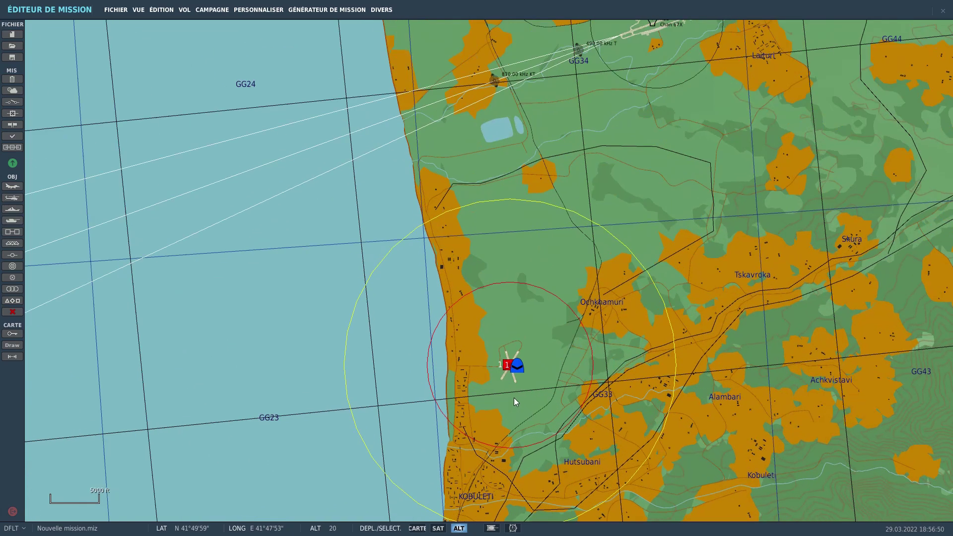
left_click(519, 343)
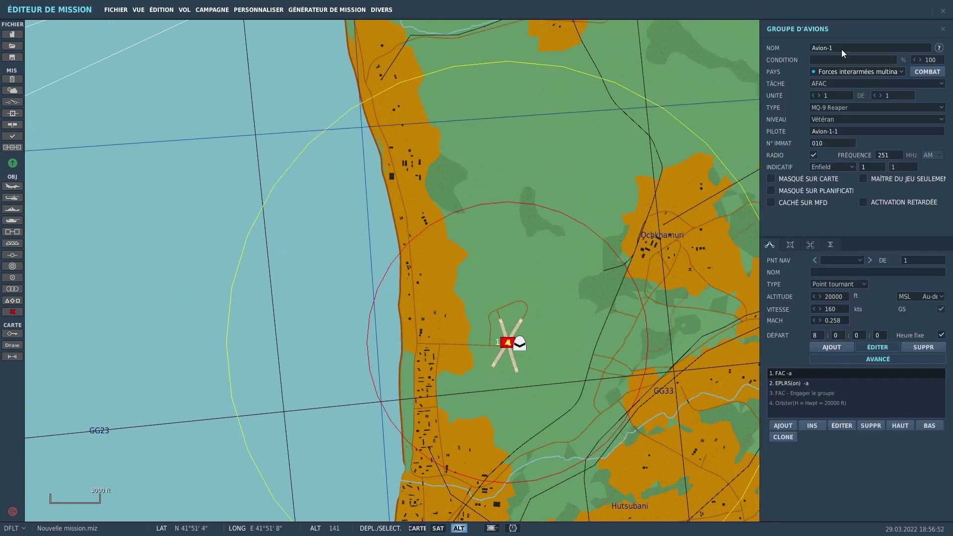
key("BackSpace")
type("JTAC1")
left_click(665, 49)
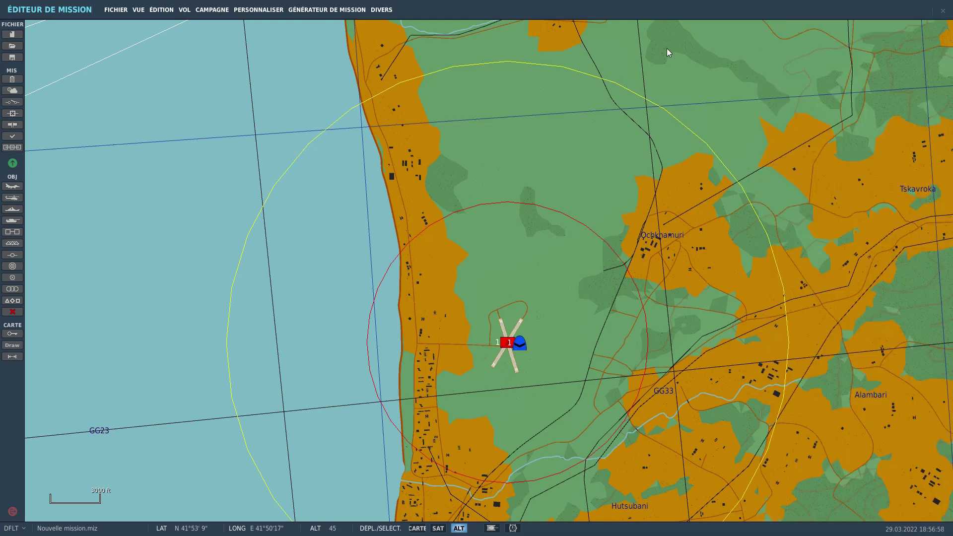
- Save the mission under the name Air Sol GBU 12 - script.miz in the Missions folder, overwriting the existing file
left_click(126, 15)
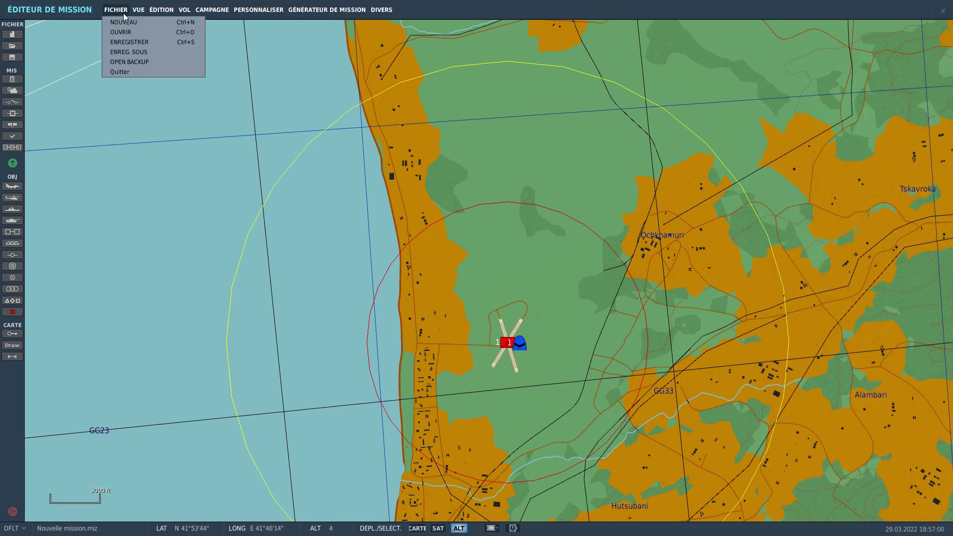
left_click(128, 50)
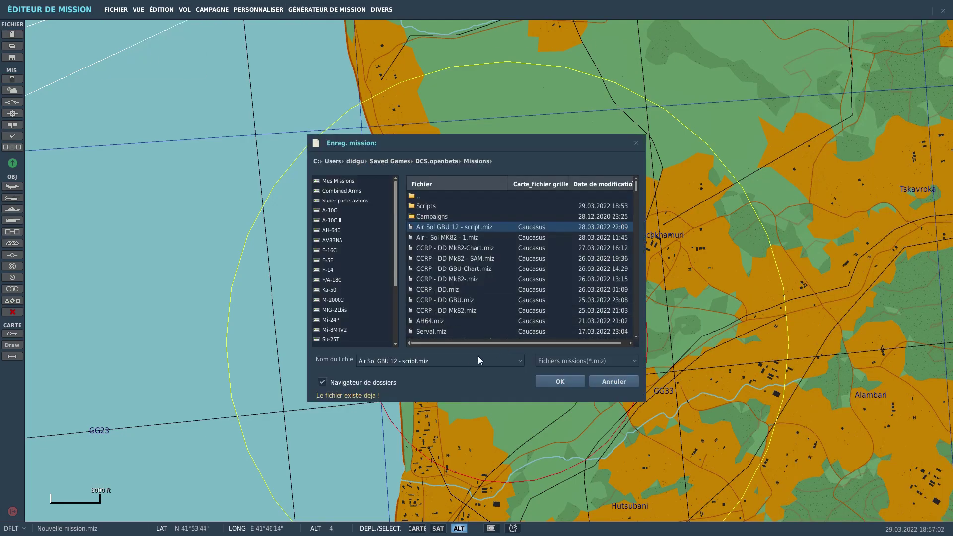
left_click(560, 382)
left_click(442, 287)
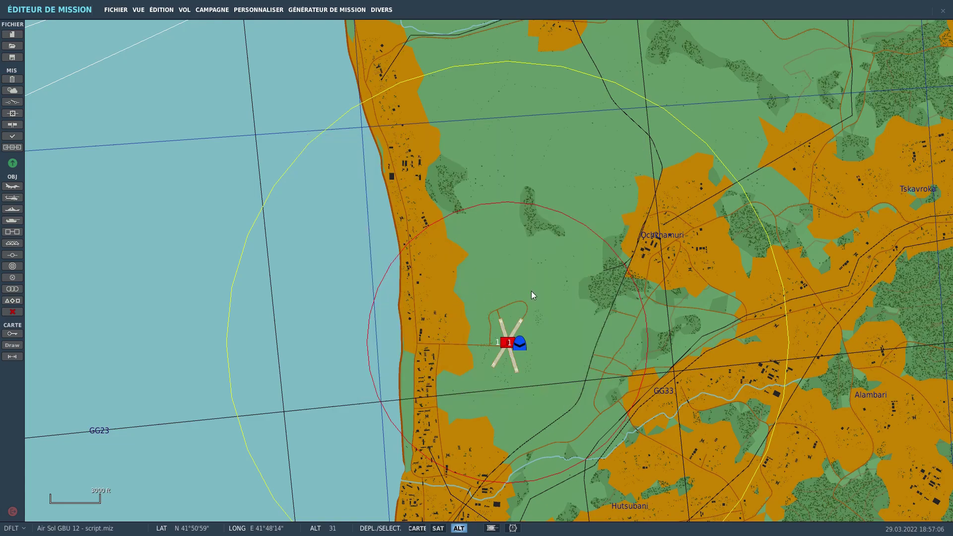
scroll(538, 281, "down", 5)
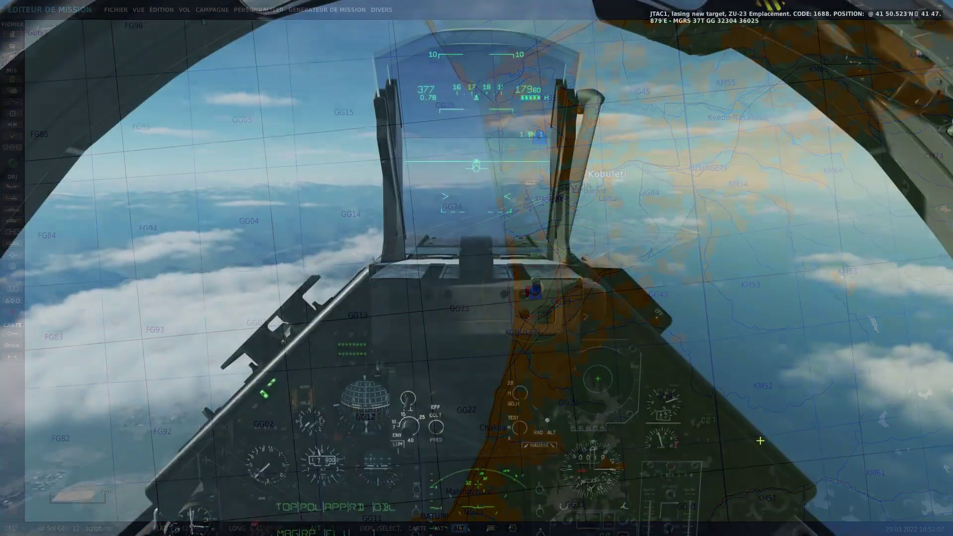